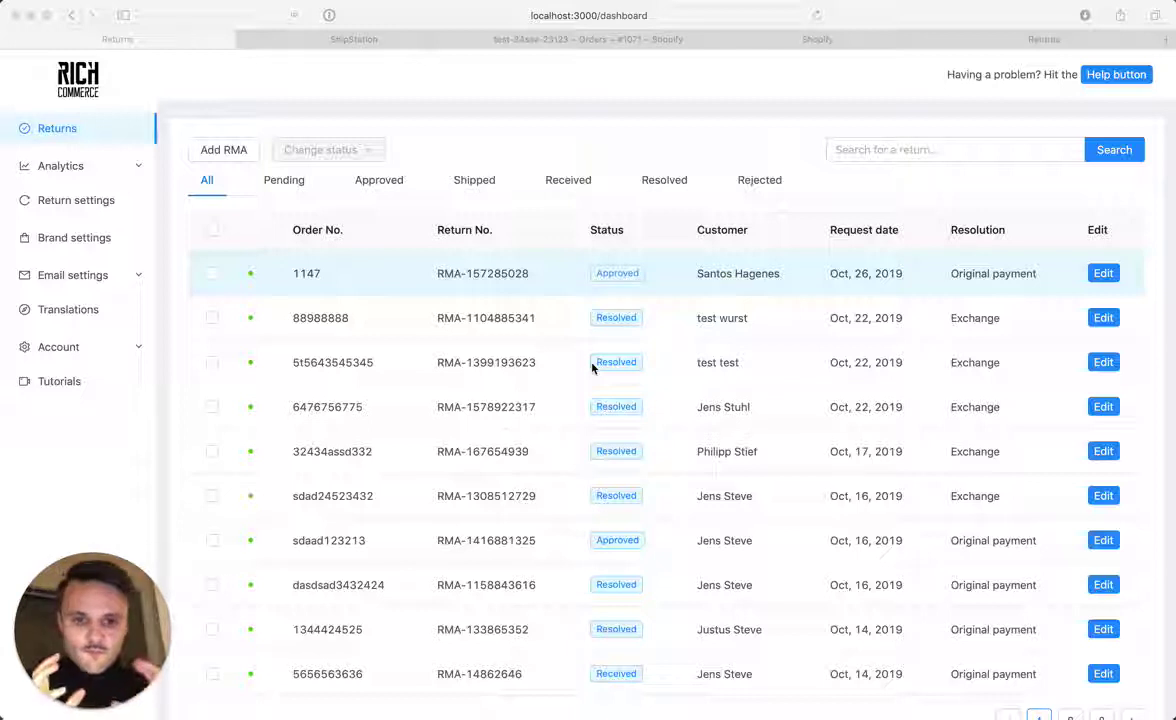
- Open the automatic pre-paid return label configuration in the return settings and choose ShipStation as the shipping service
left_click(95, 205)
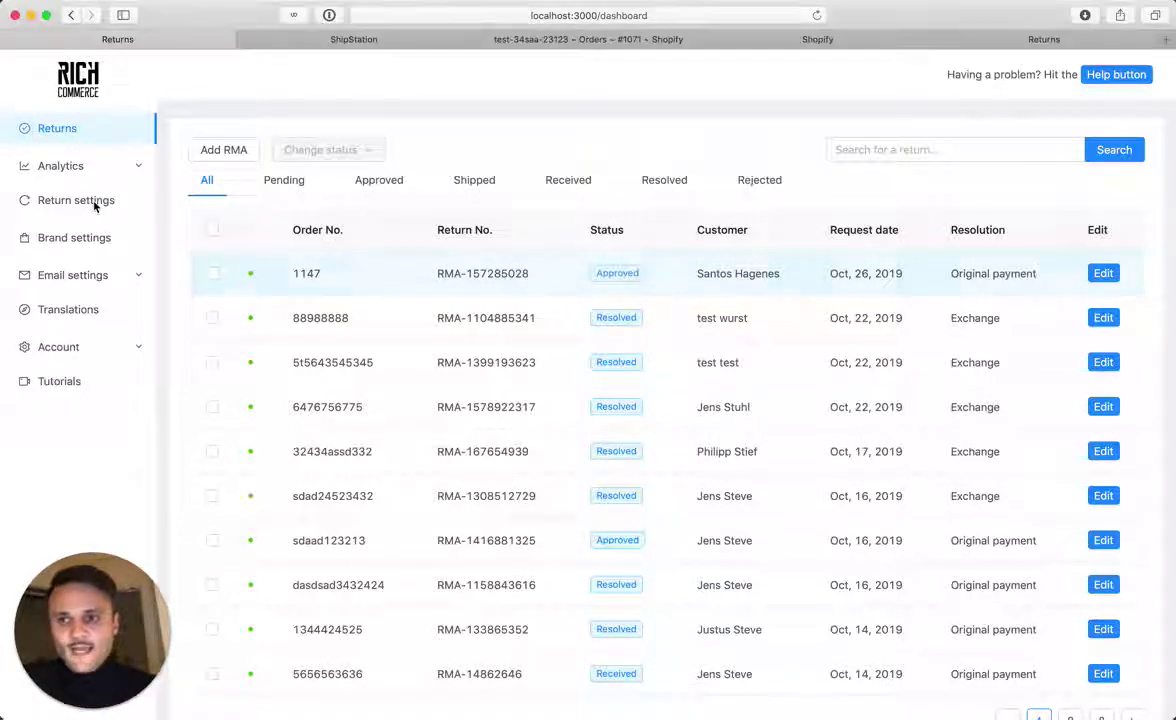
left_click(90, 206)
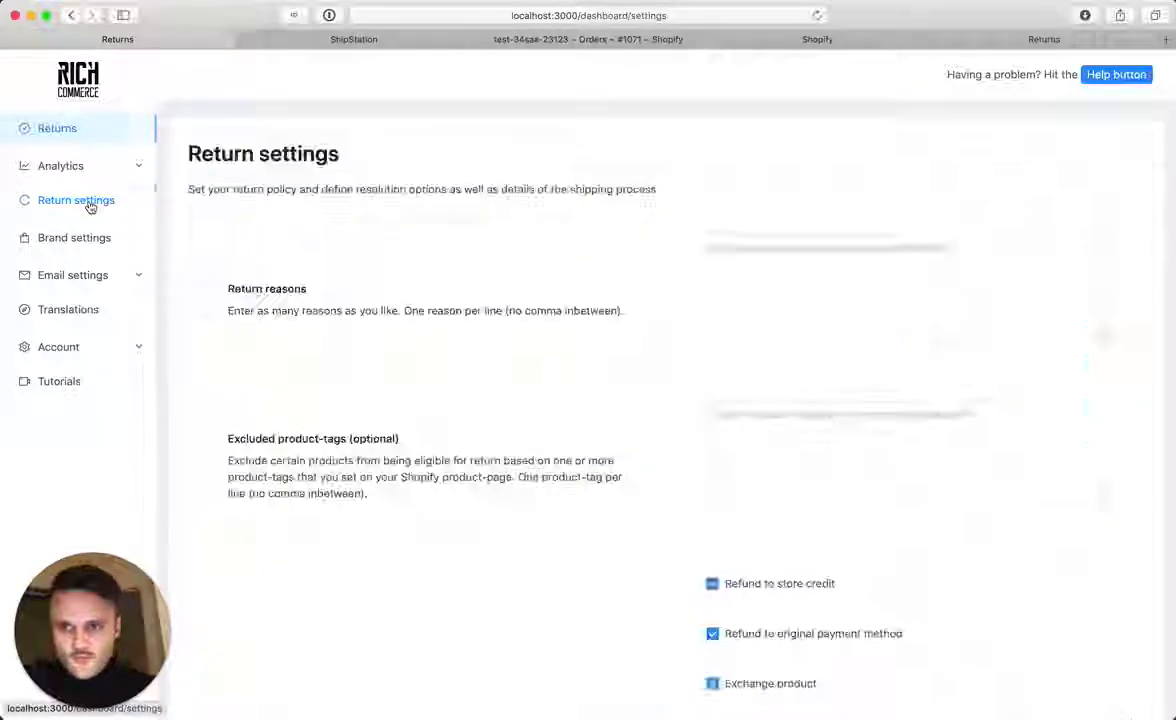
scroll(533, 276, "down", 10)
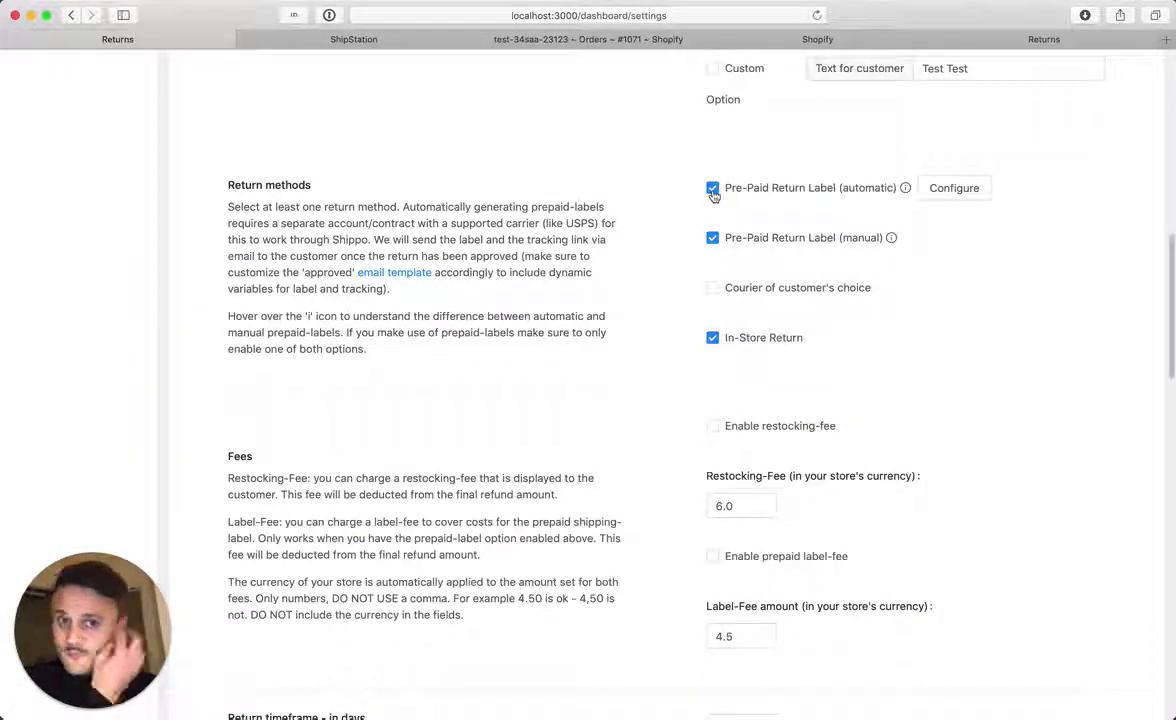
left_click(952, 194)
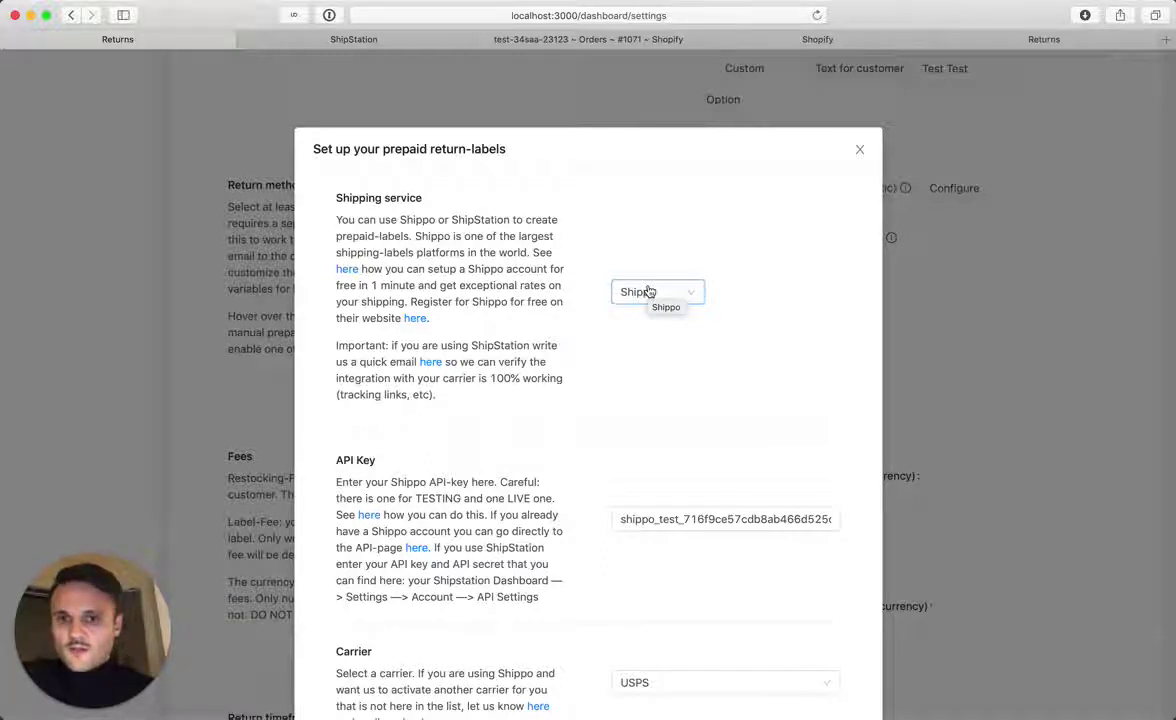
left_click(648, 291)
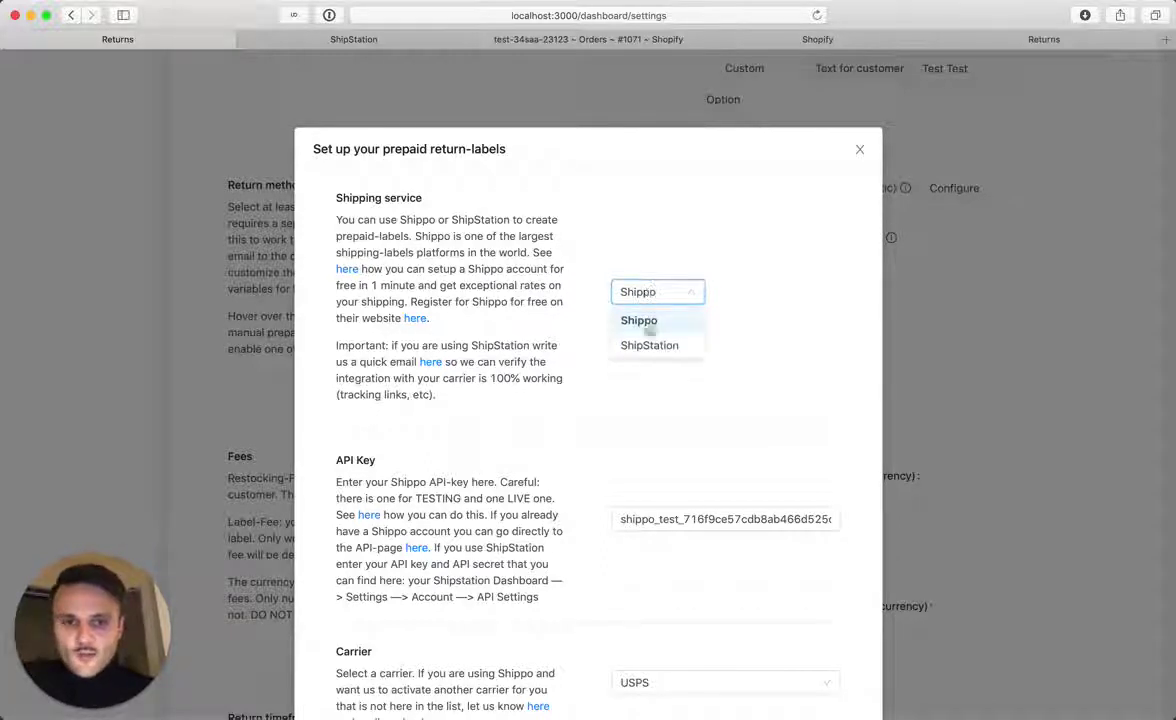
left_click(649, 344)
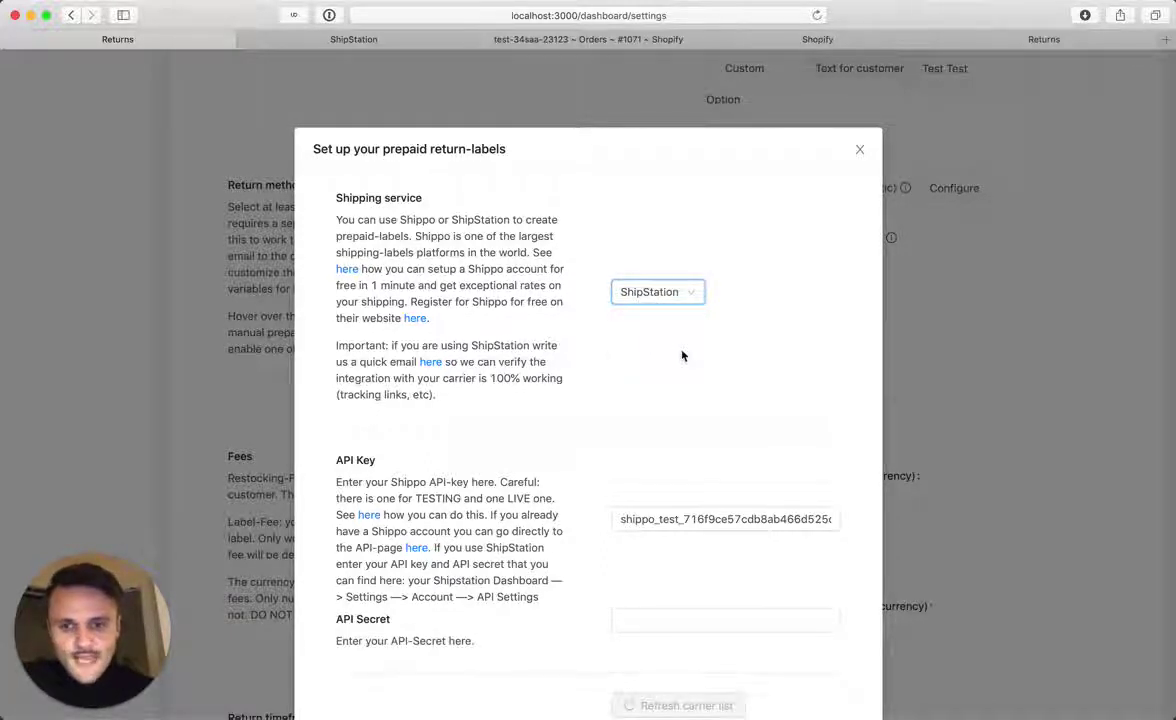
- Switch to ShipStation and open the API Settings of the account
scroll(624, 400, "down", 2)
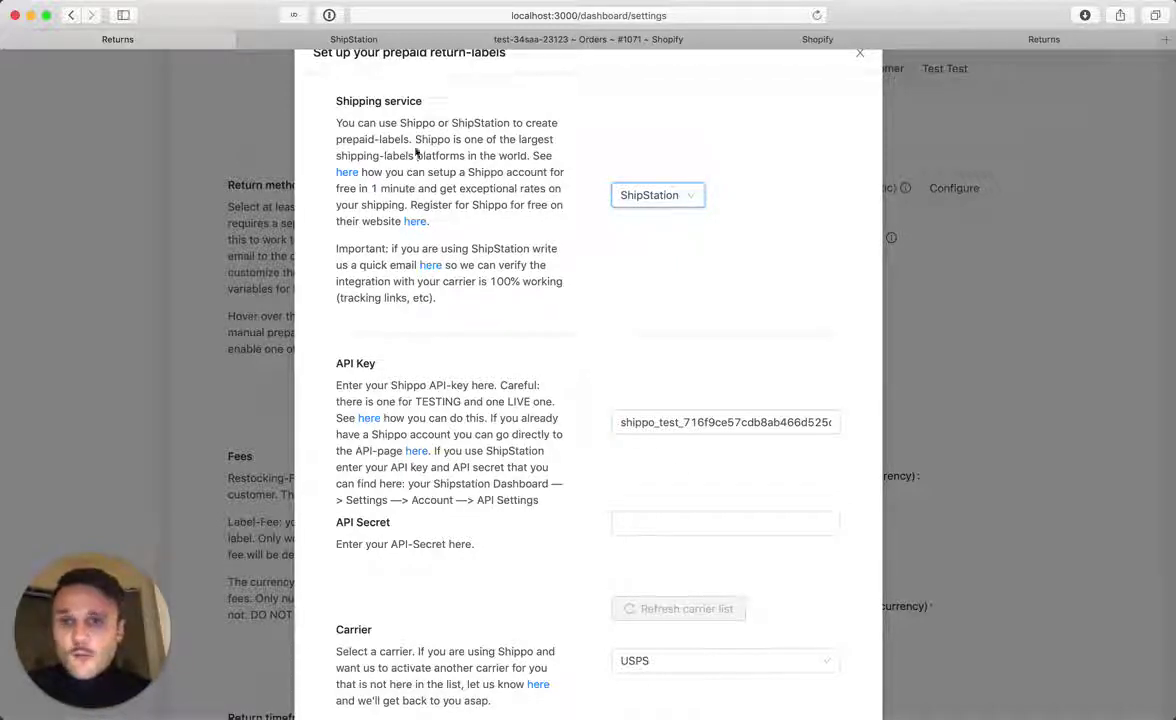
left_click(373, 41)
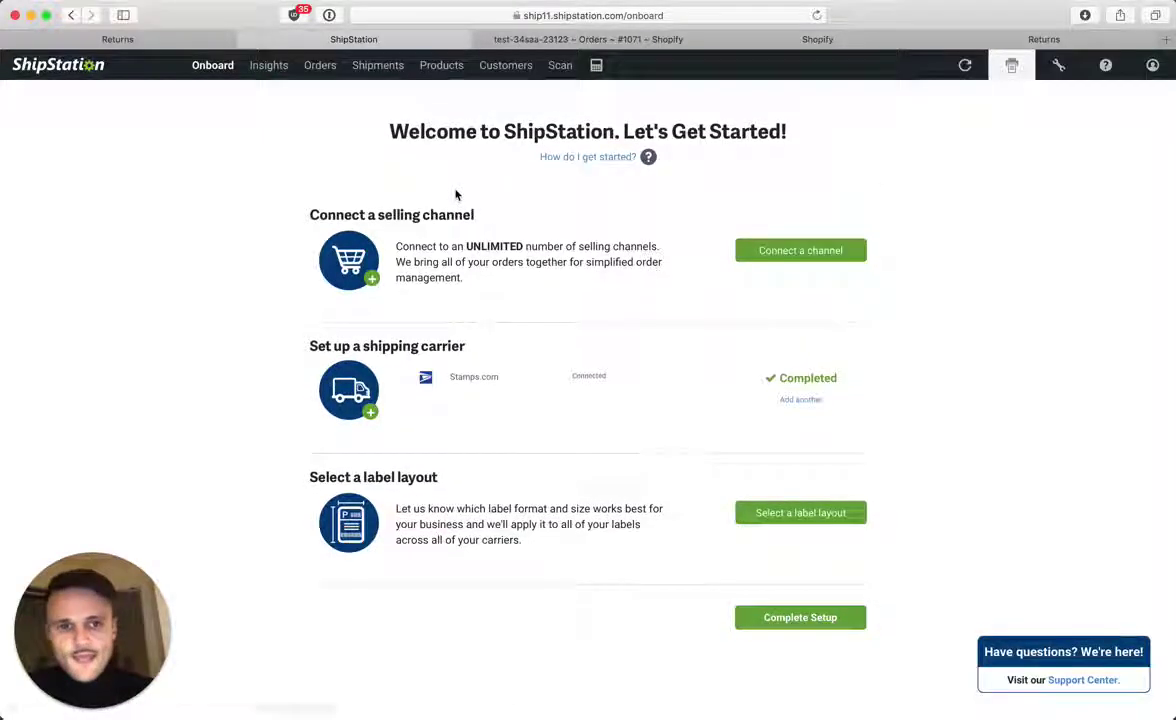
left_click(1063, 66)
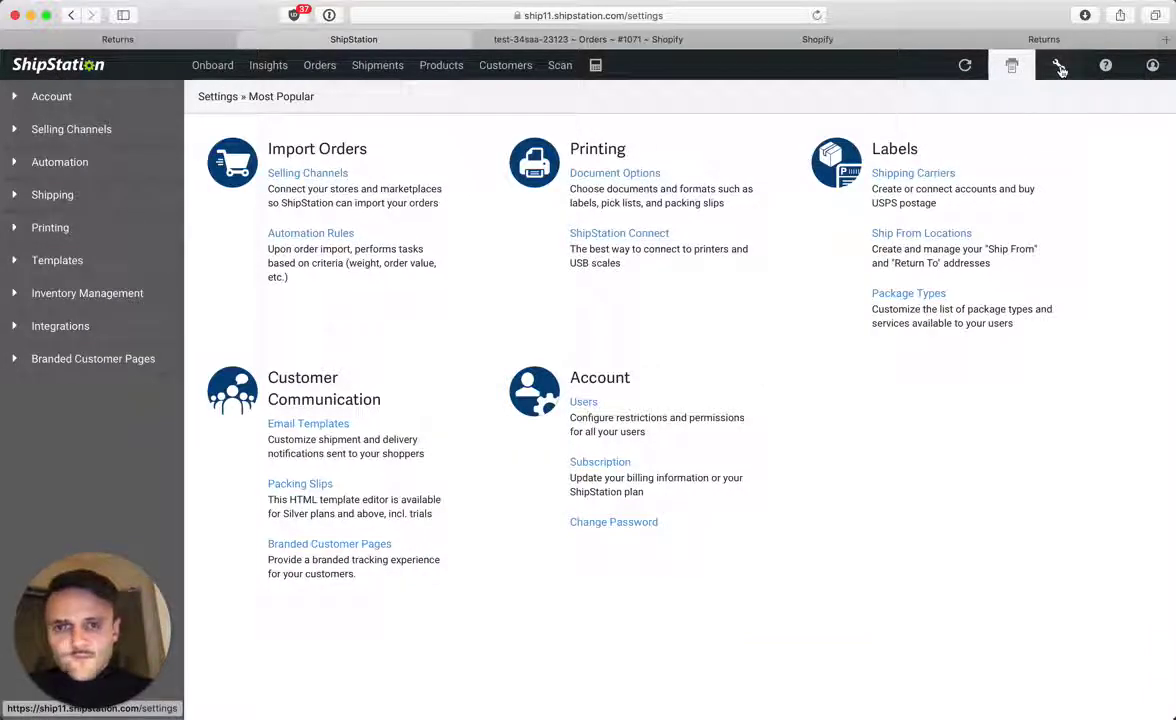
left_click(60, 98)
left_click(62, 261)
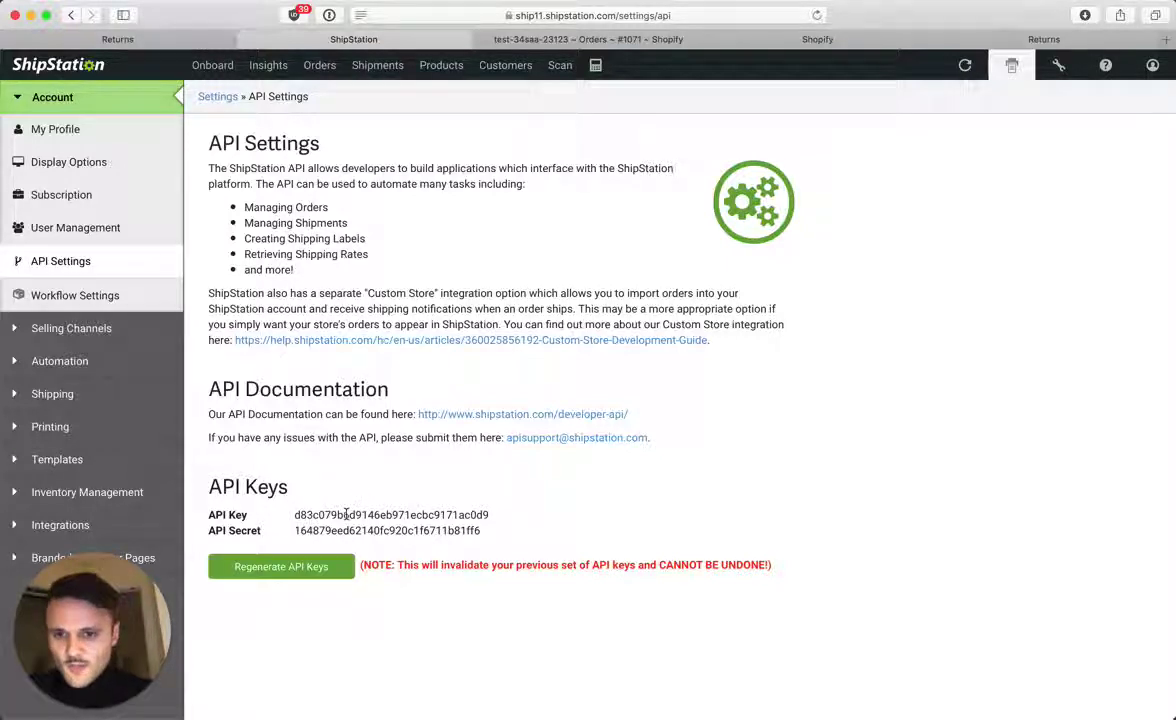
- Copy the ShipStation API key and paste it over the existing key in the return app's API Key field
double_click(346, 514)
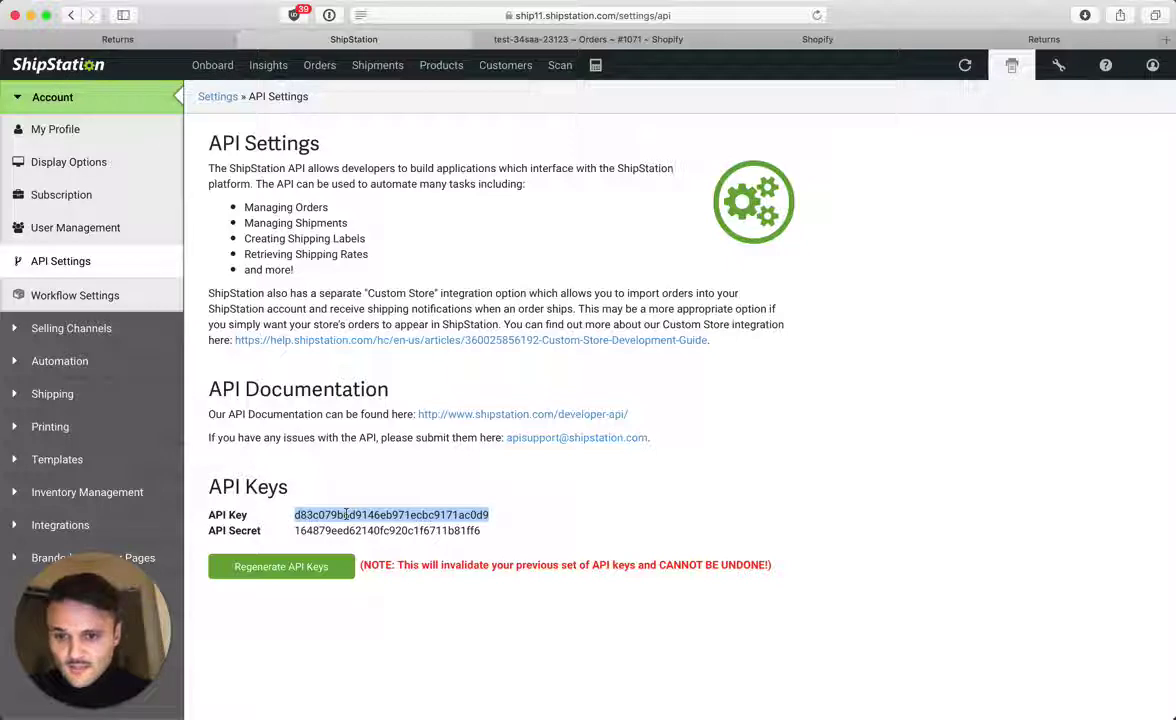
left_click(185, 38)
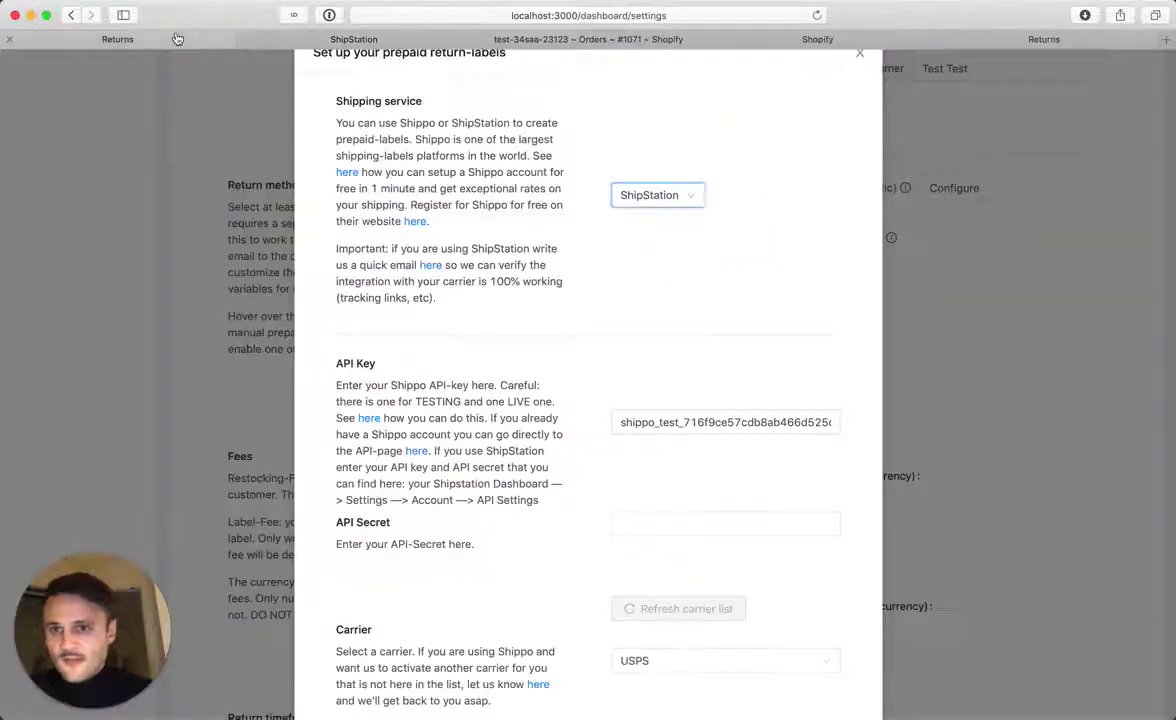
double_click(635, 421)
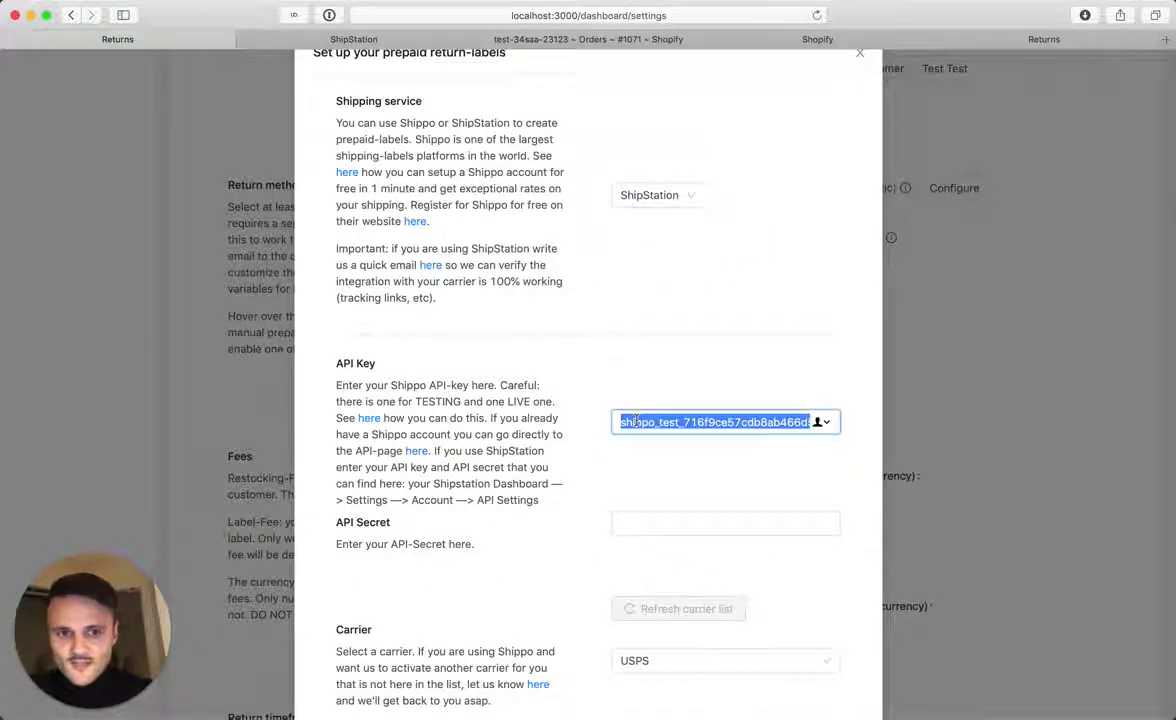
key("super+v")
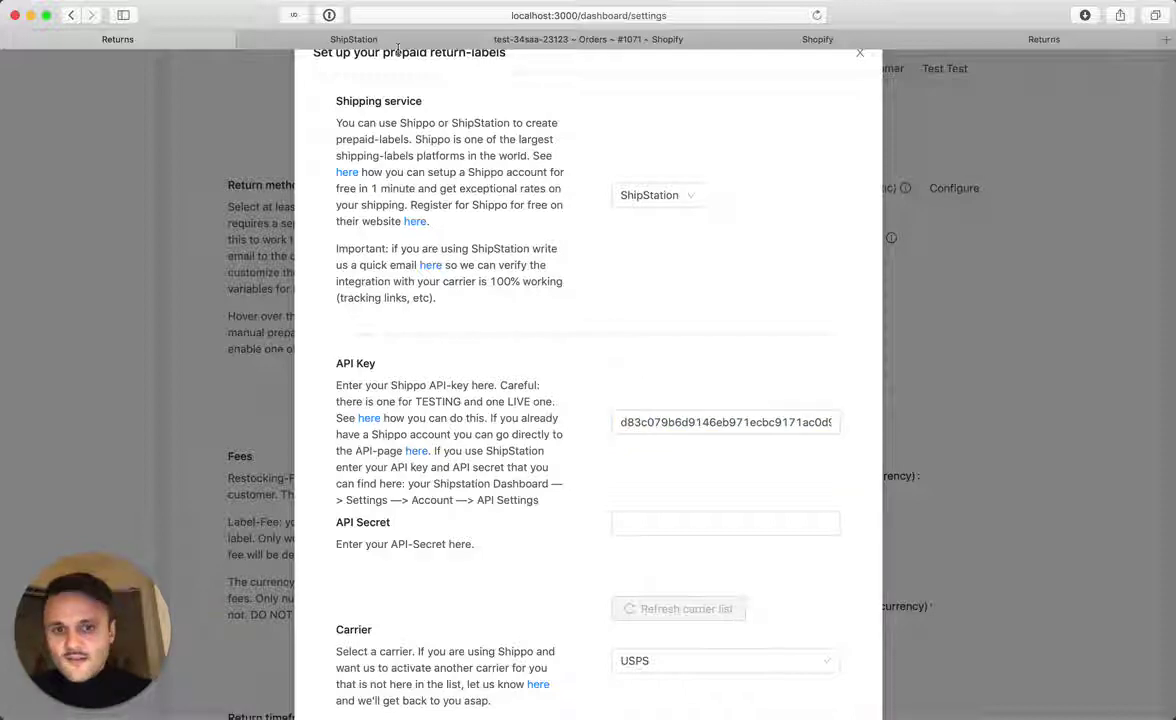
double_click(638, 422)
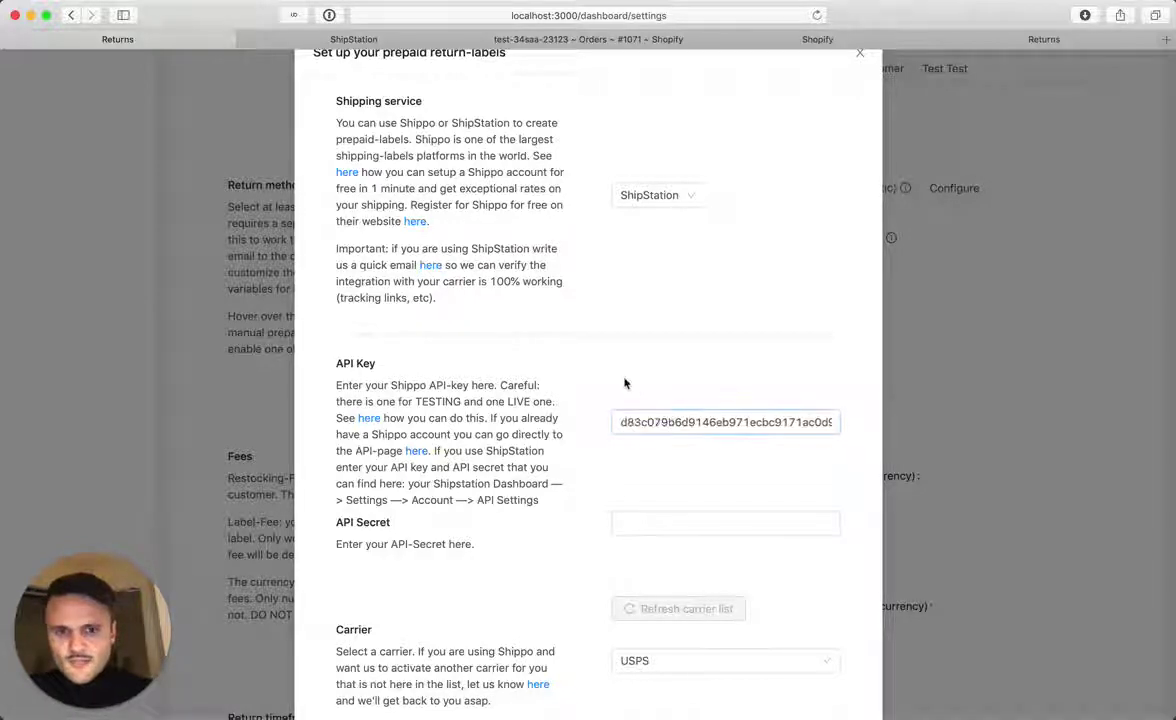
- Copy the API secret from ShipStation and paste it into the return app's API Secret field
left_click(366, 42)
double_click(356, 531)
key("super+c")
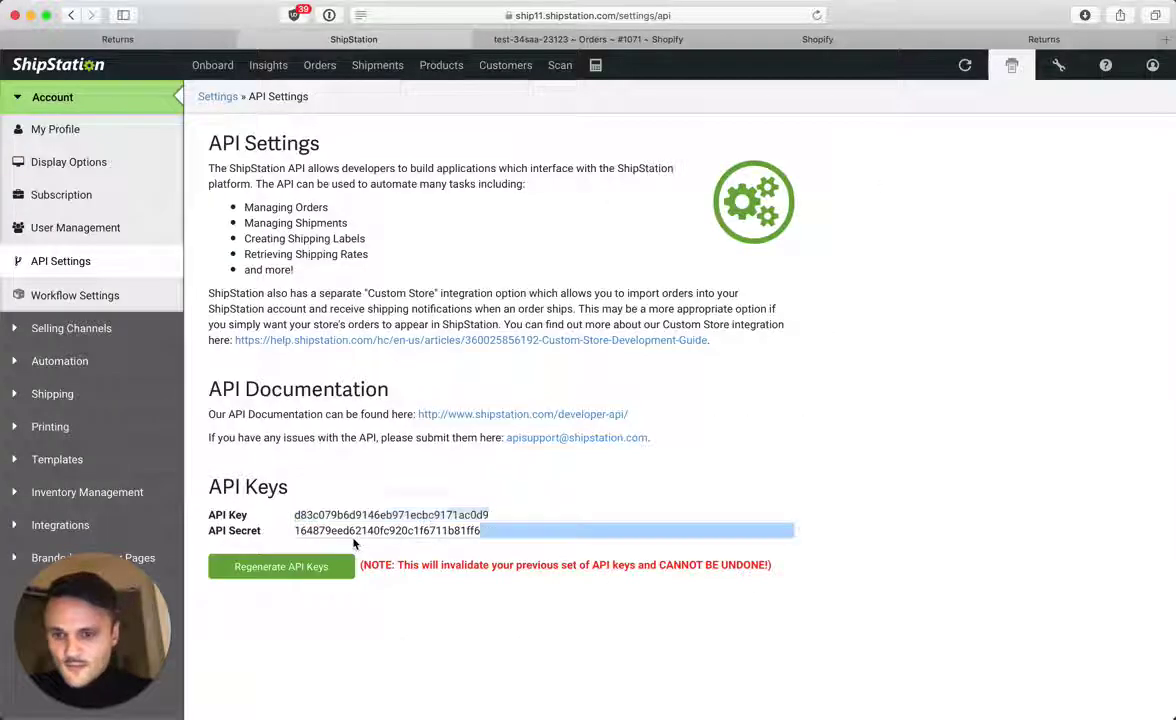
left_click(117, 39)
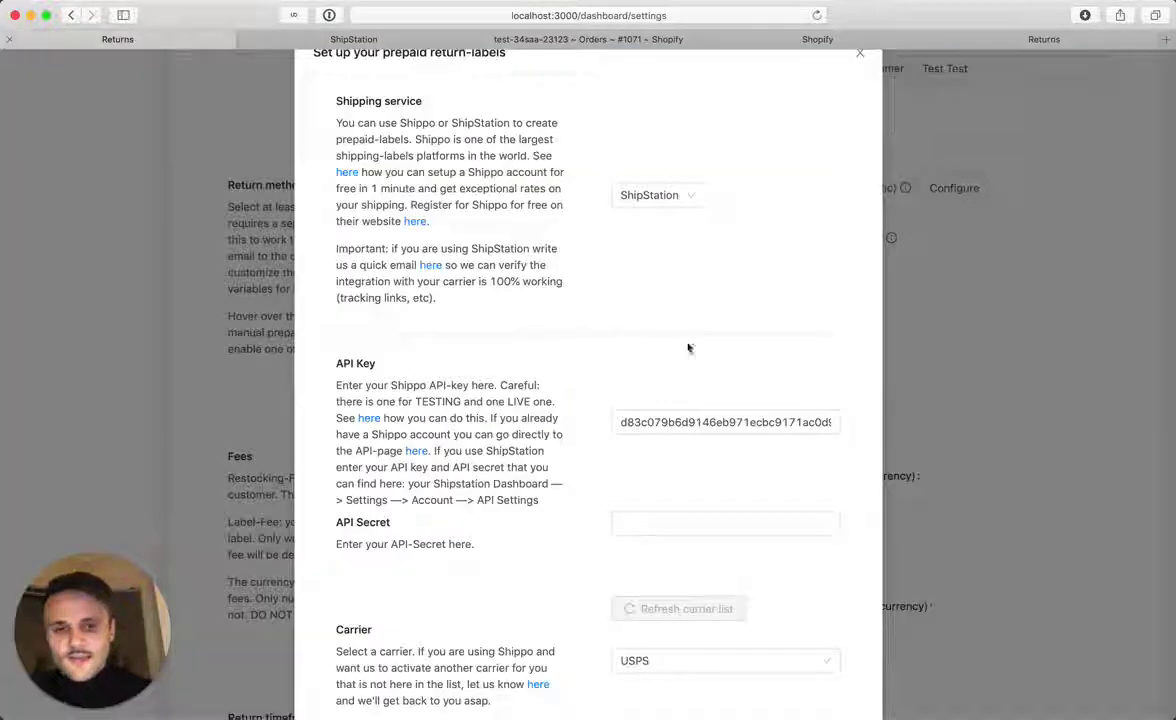
left_click(640, 525)
key("super+v")
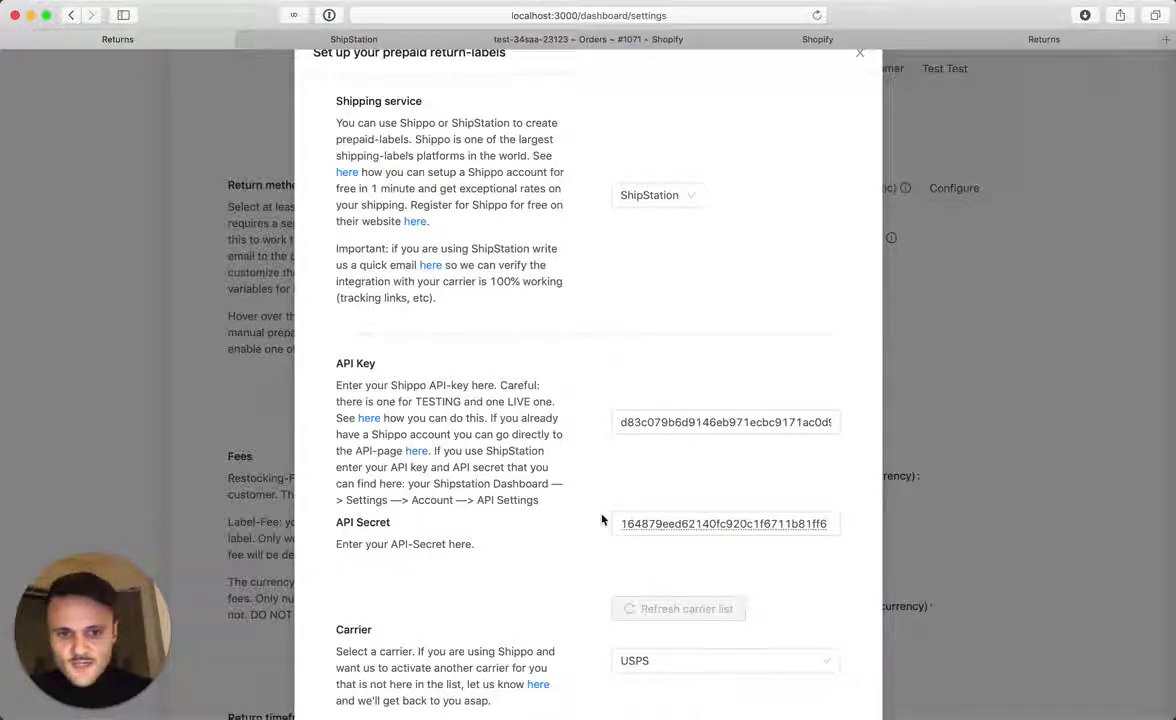
- Save the prepaid return-label settings
scroll(600, 519, "down", 10)
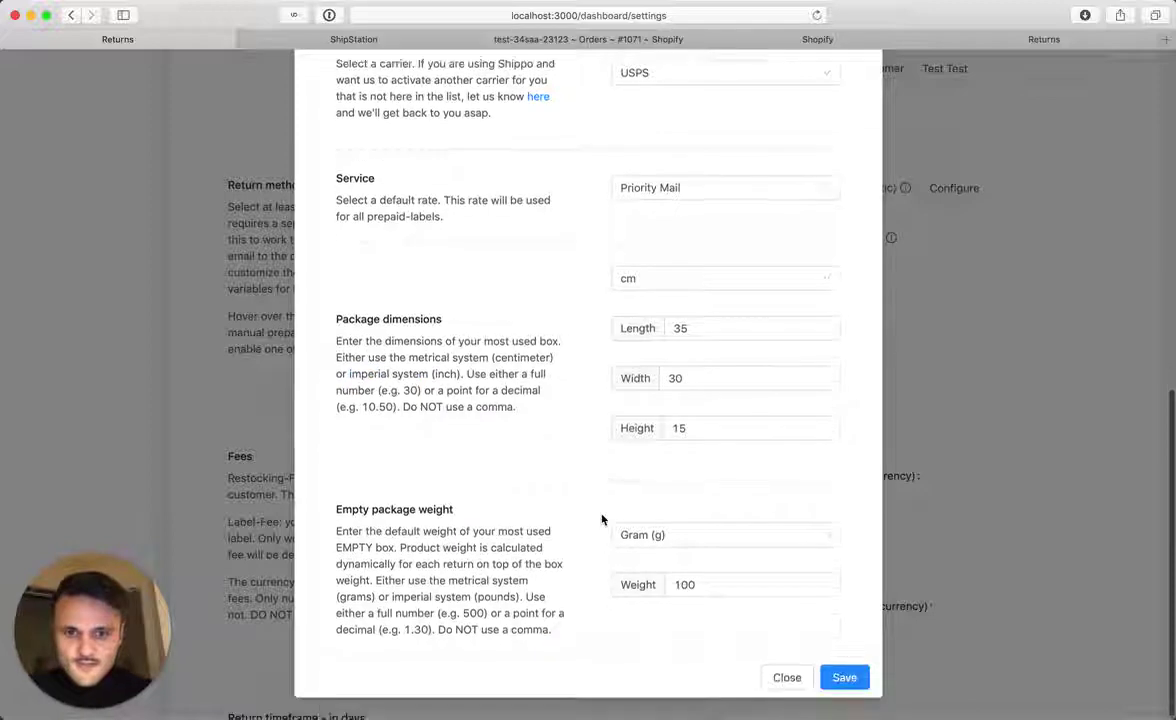
left_click(843, 681)
scroll(682, 474, "up", 10)
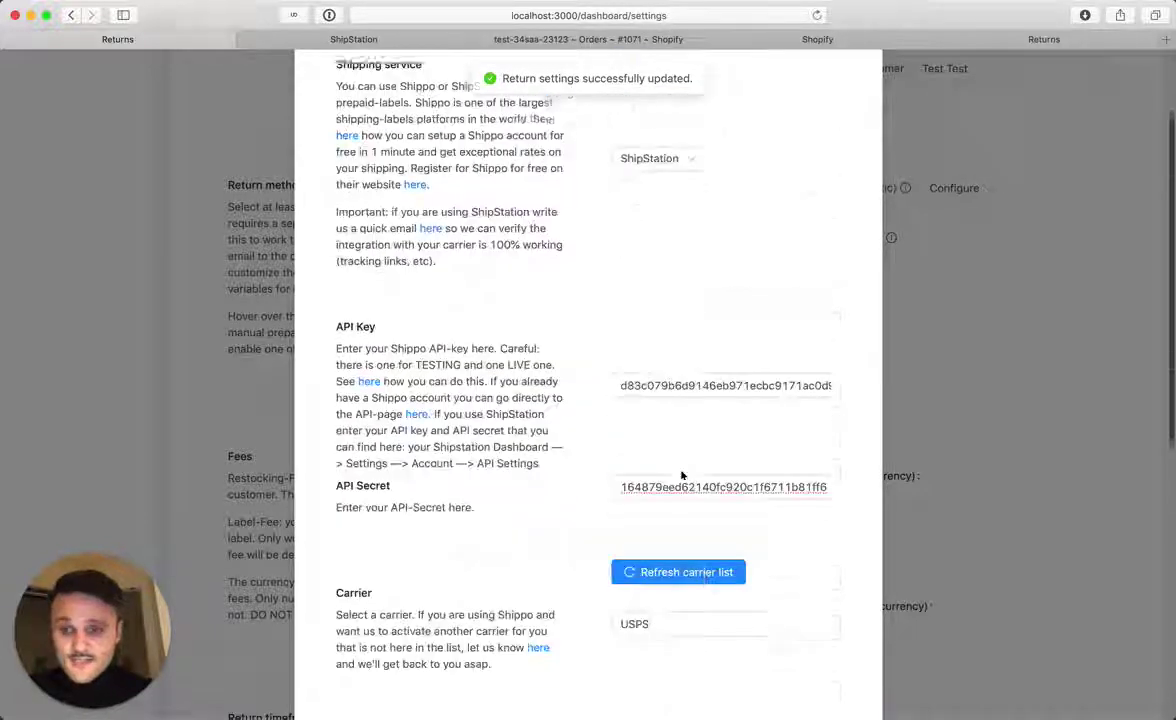
- Select Stamps.com as the carrier for the prepaid return labels
scroll(682, 476, "down", 5)
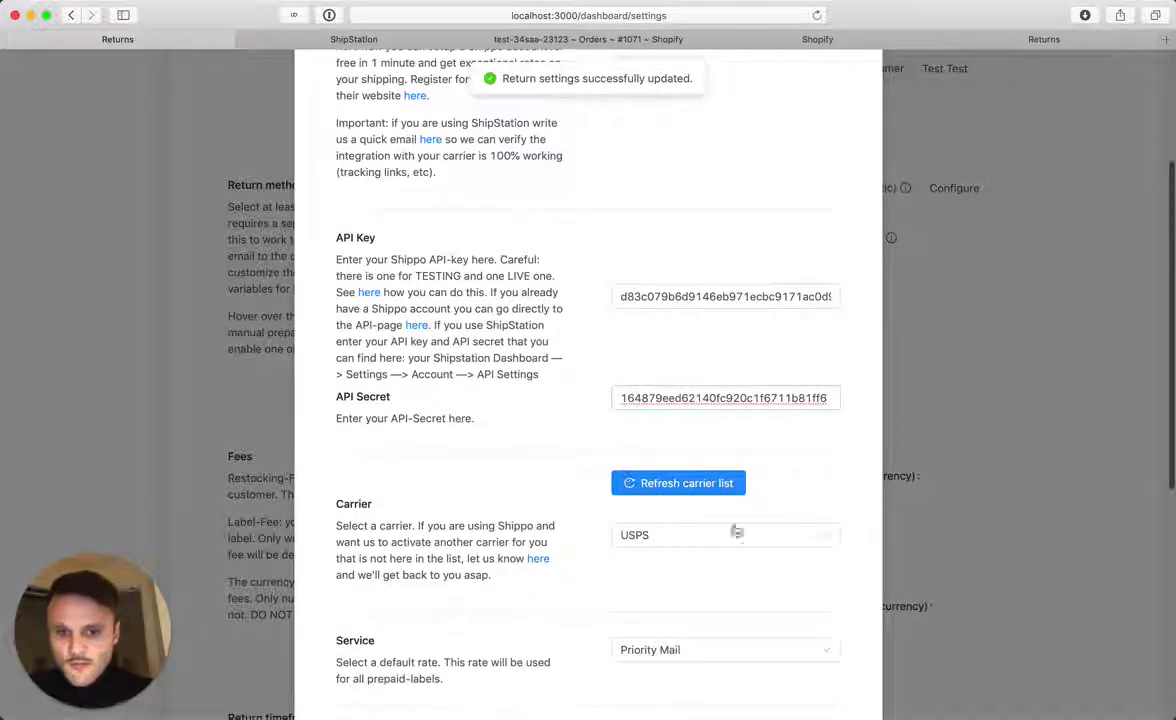
scroll(593, 470, "down", 3)
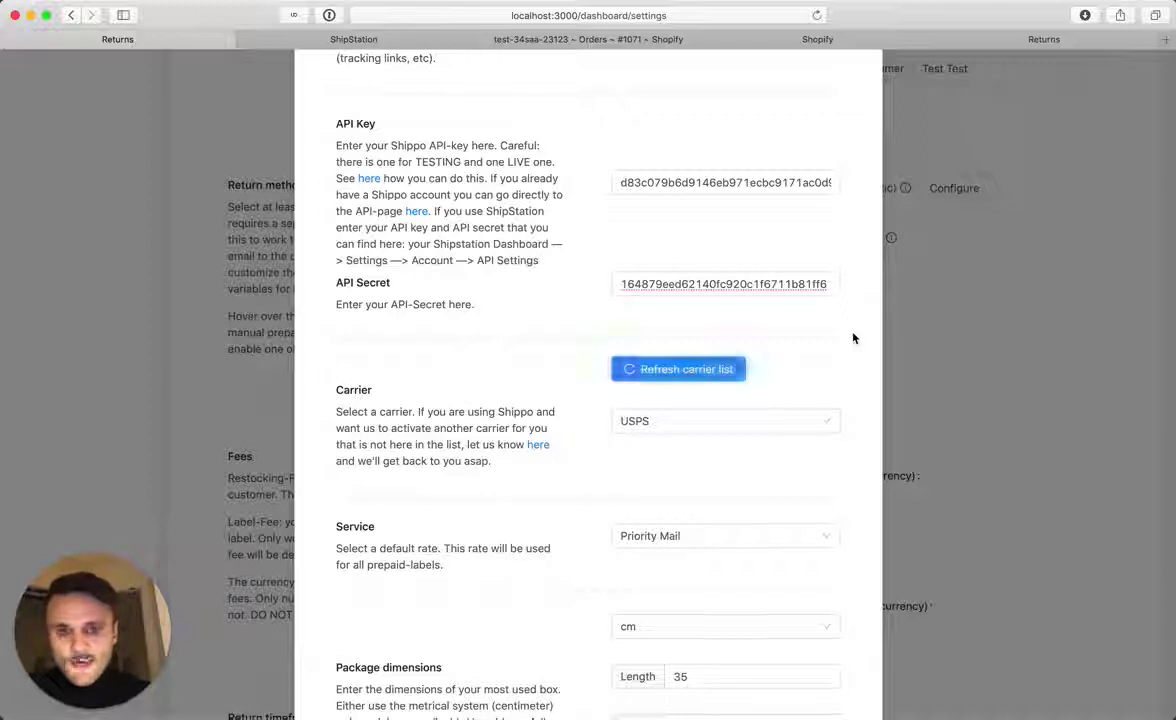
left_click(783, 421)
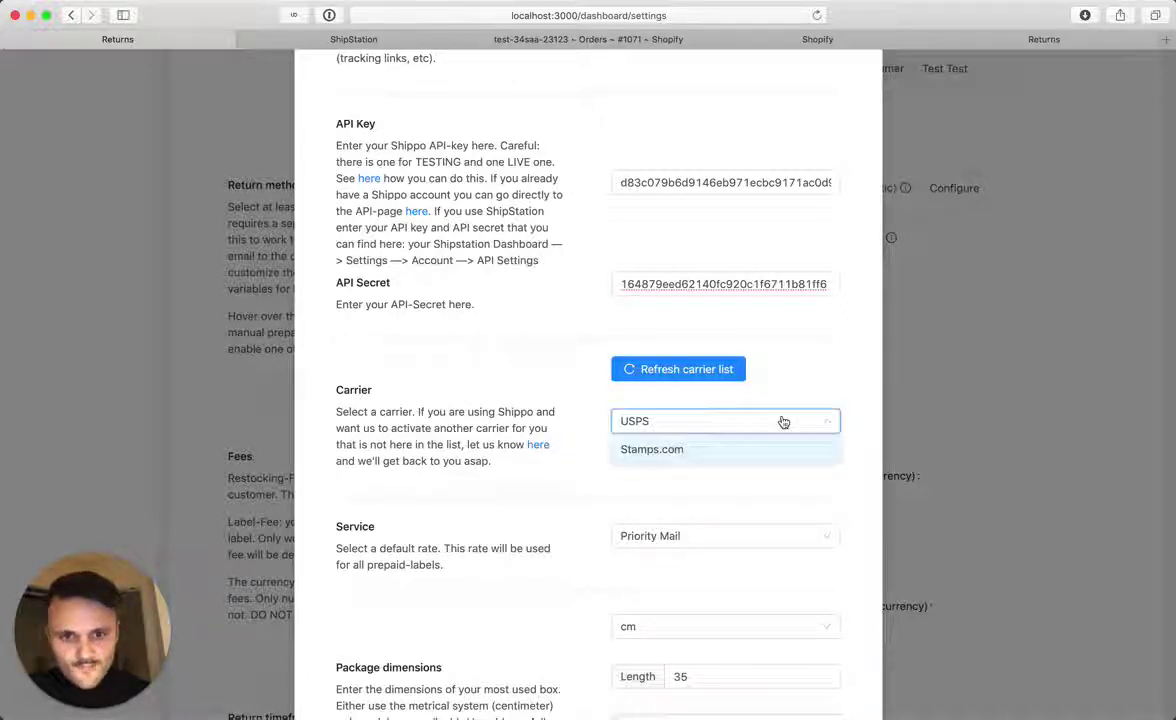
left_click(733, 452)
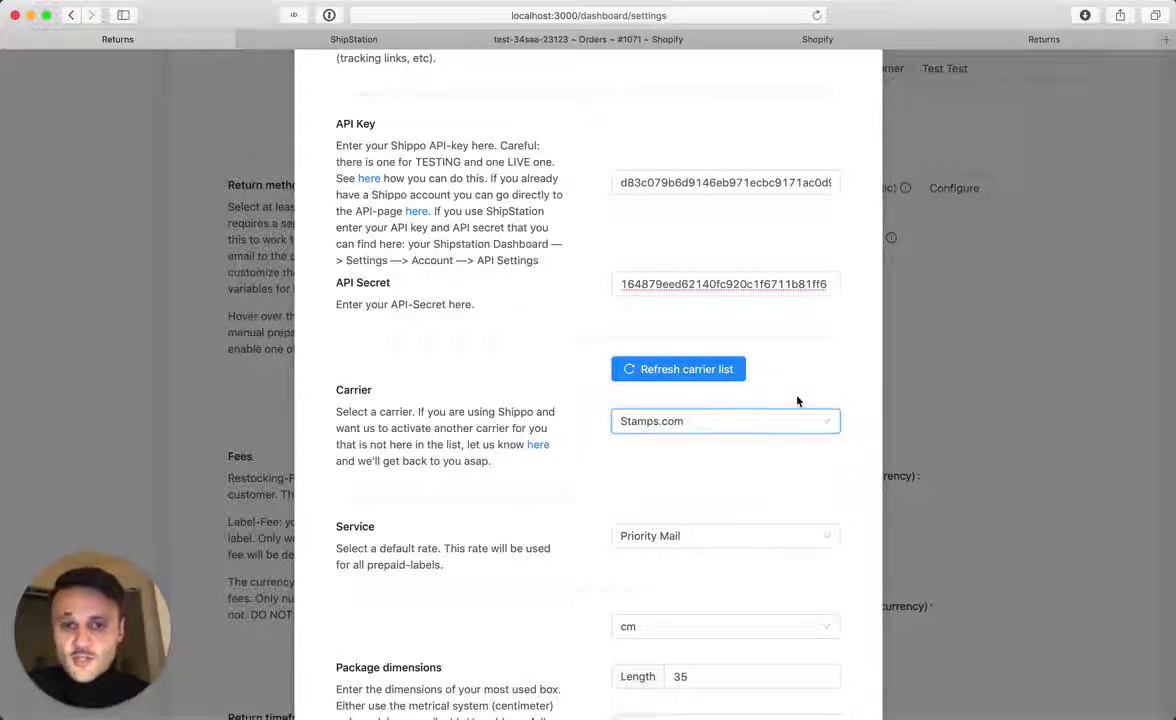
scroll(735, 404, "down", 2)
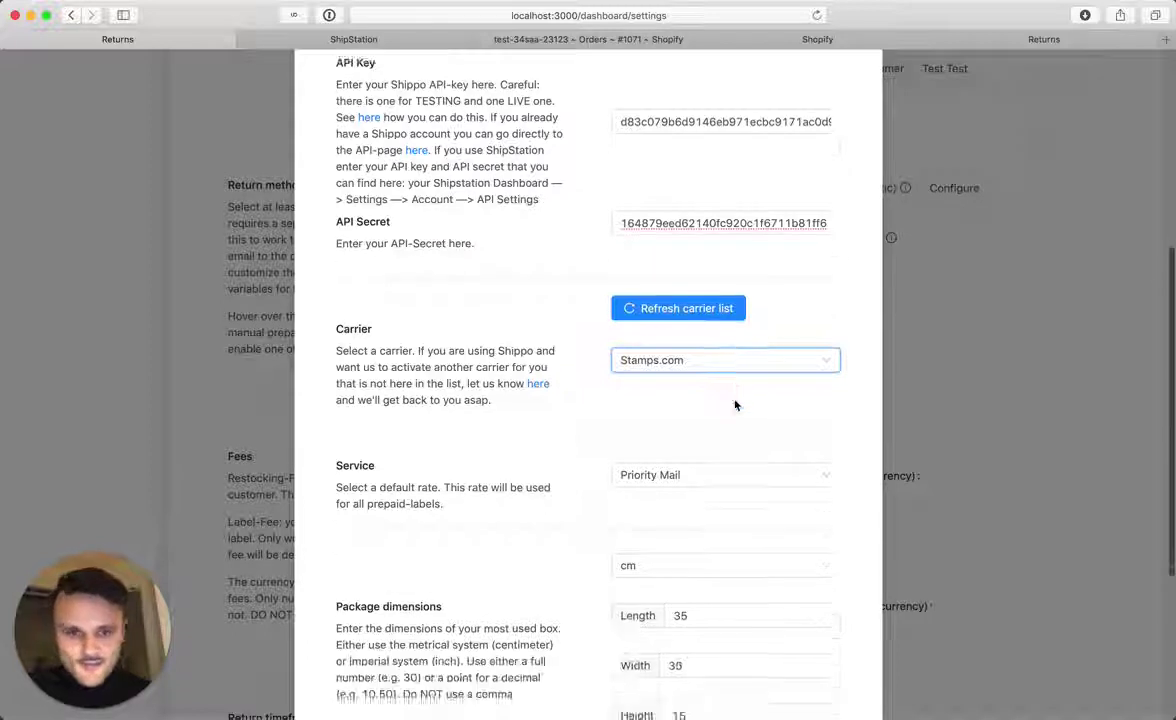
left_click(706, 360)
left_click(676, 391)
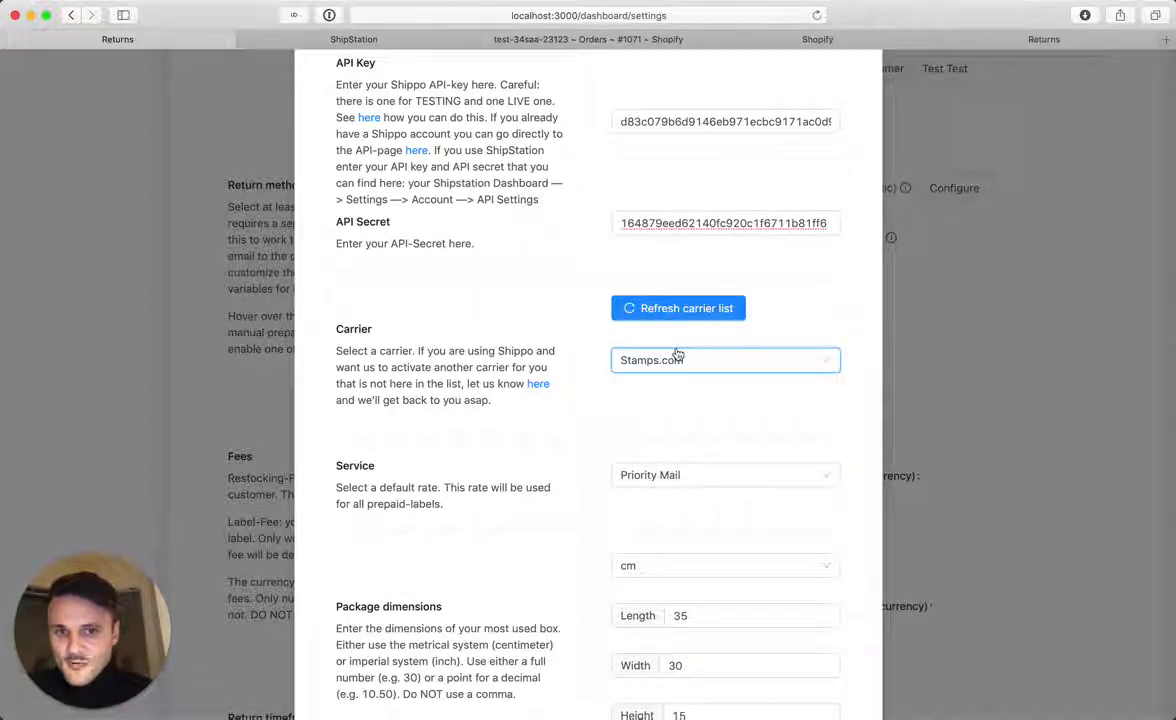
- Set the default service rate for prepaid labels to USPS First Class Mail and review the other available services
left_click(667, 476)
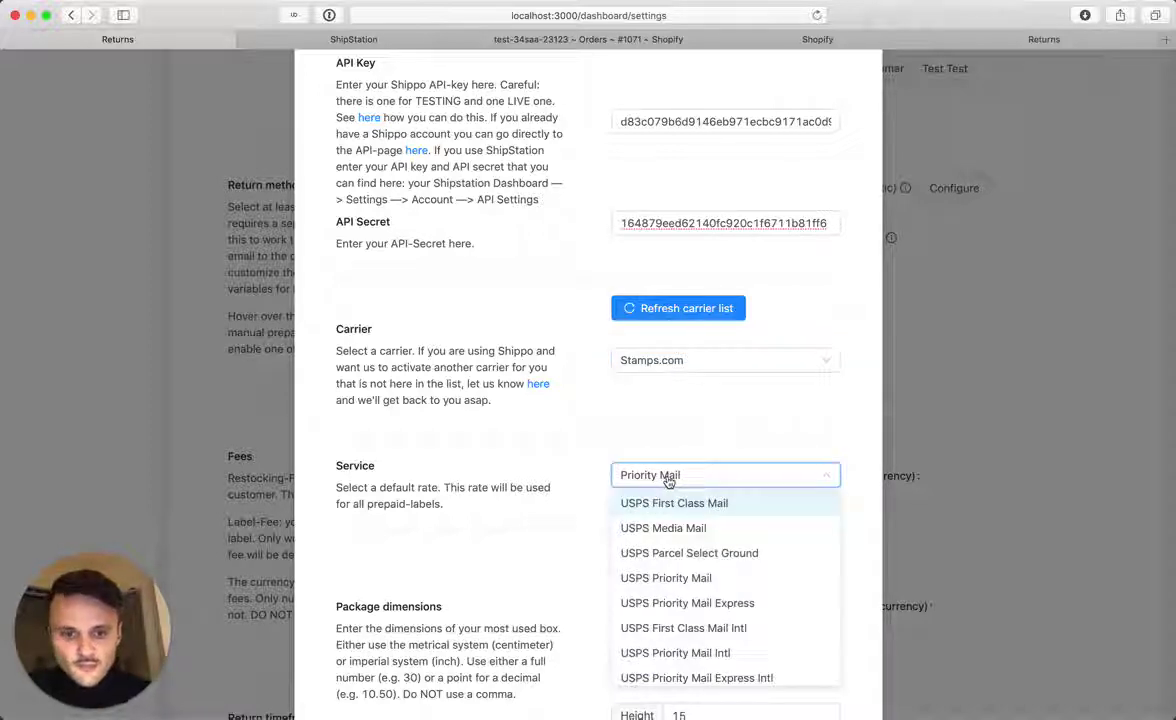
scroll(679, 506, "down", 1)
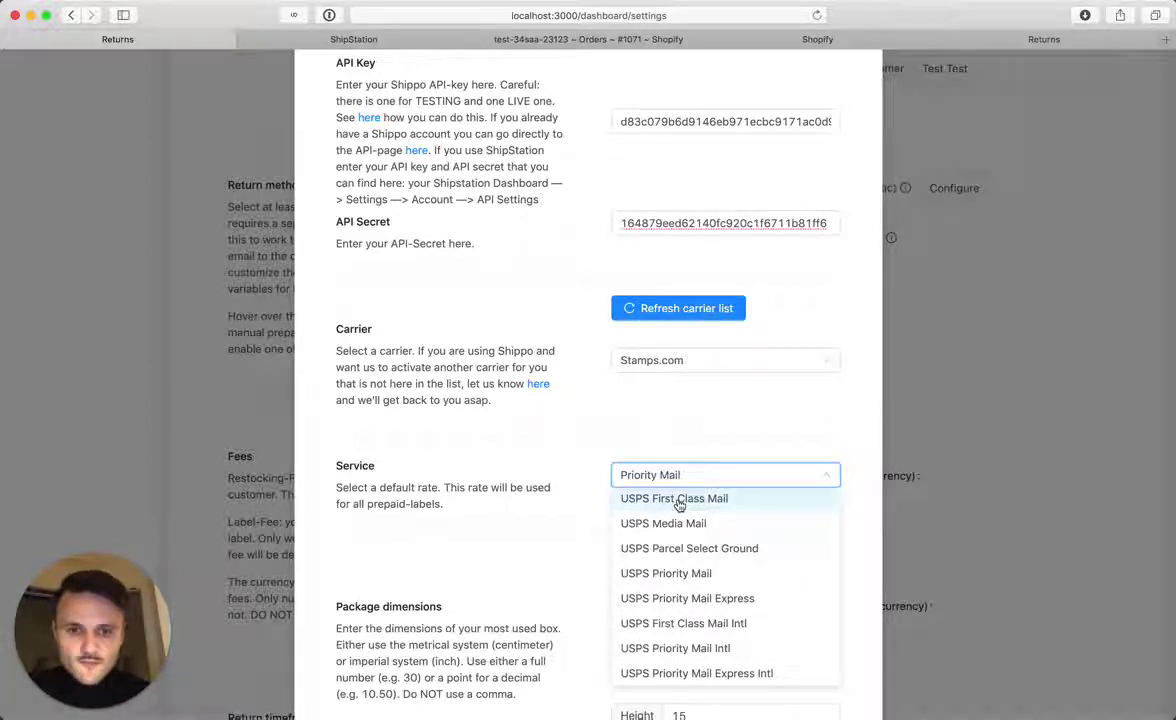
scroll(672, 530, "up", 1)
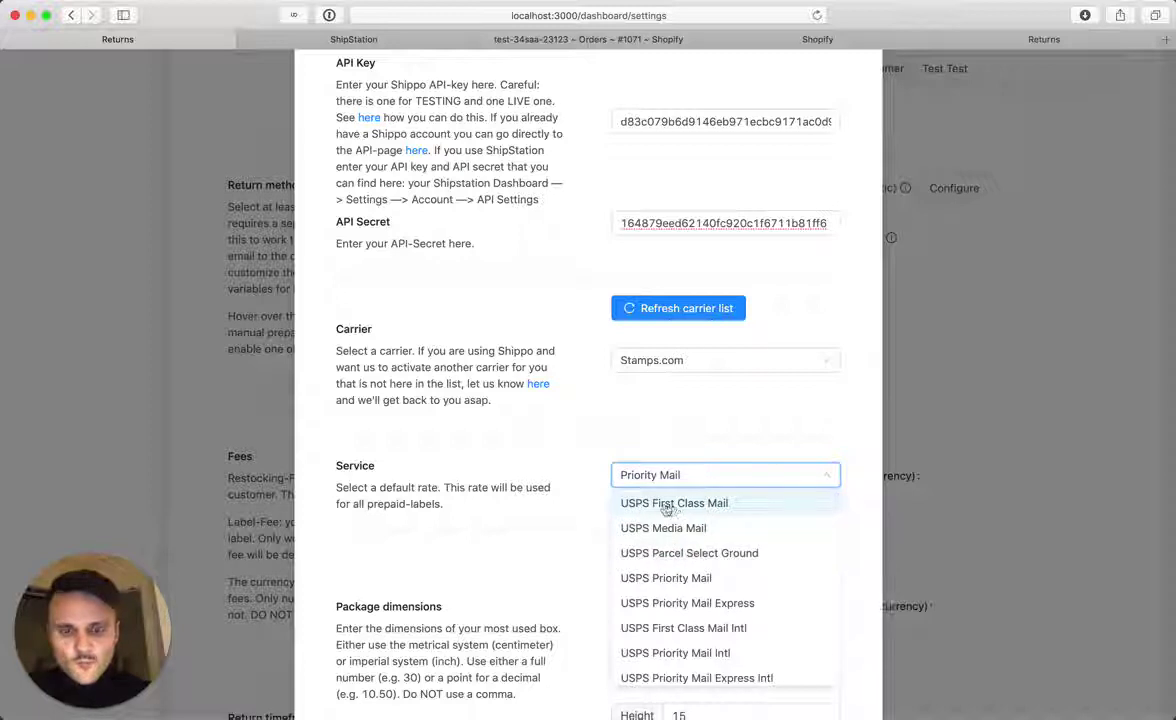
left_click(722, 510)
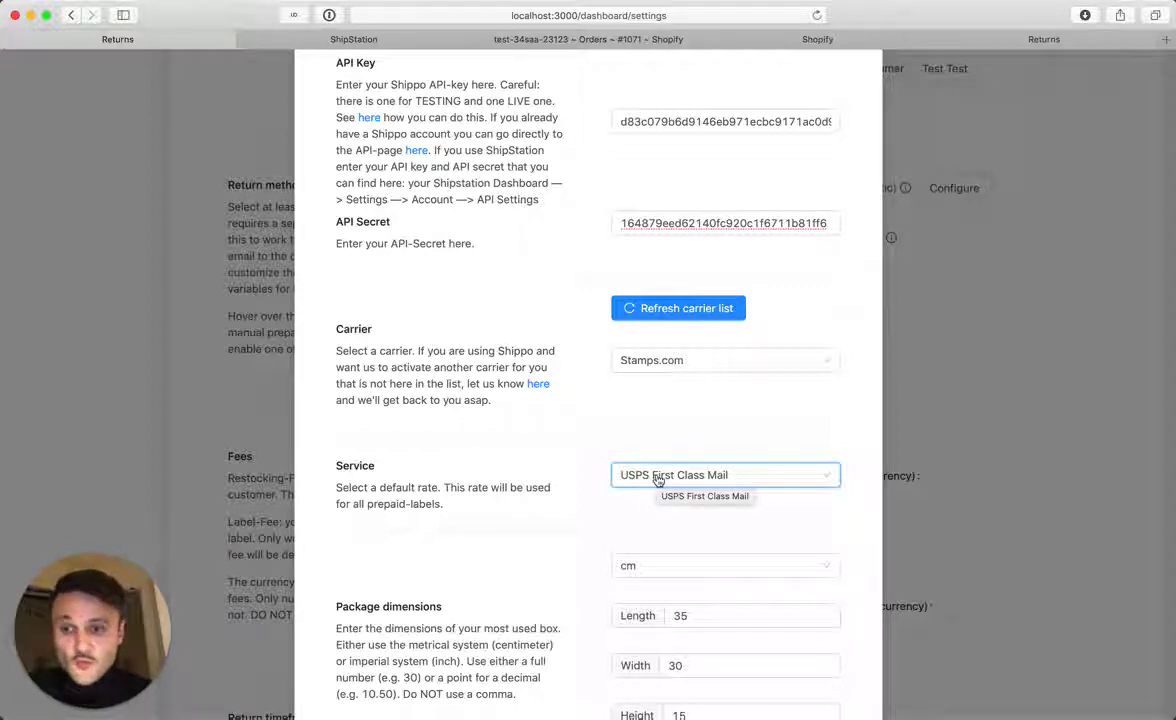
left_click(658, 478)
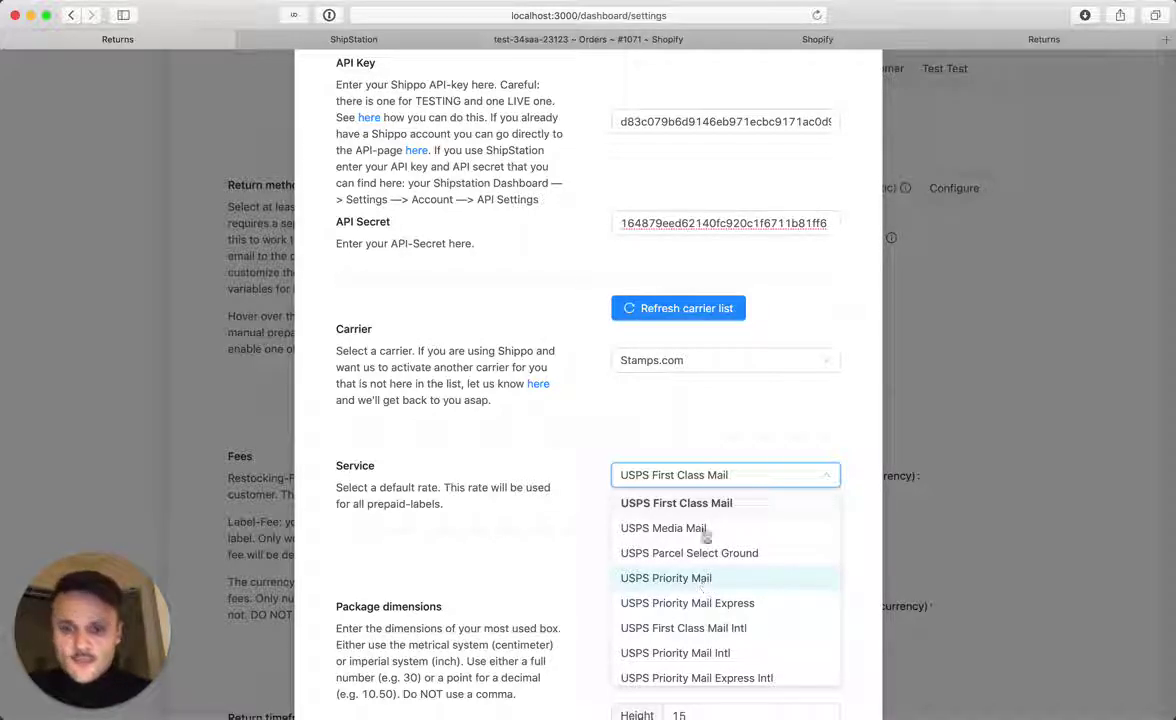
left_click(707, 456)
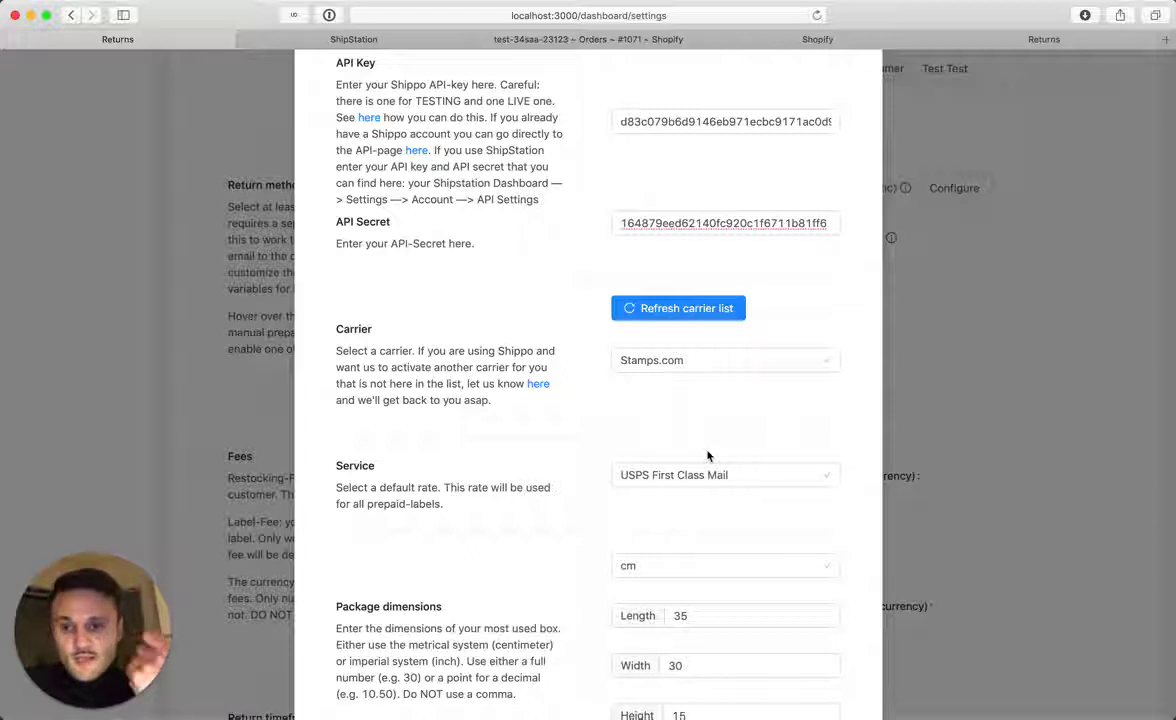
- Set the default service rate for prepaid labels to USPS Priority Mail and check the list of alternative services
left_click(659, 477)
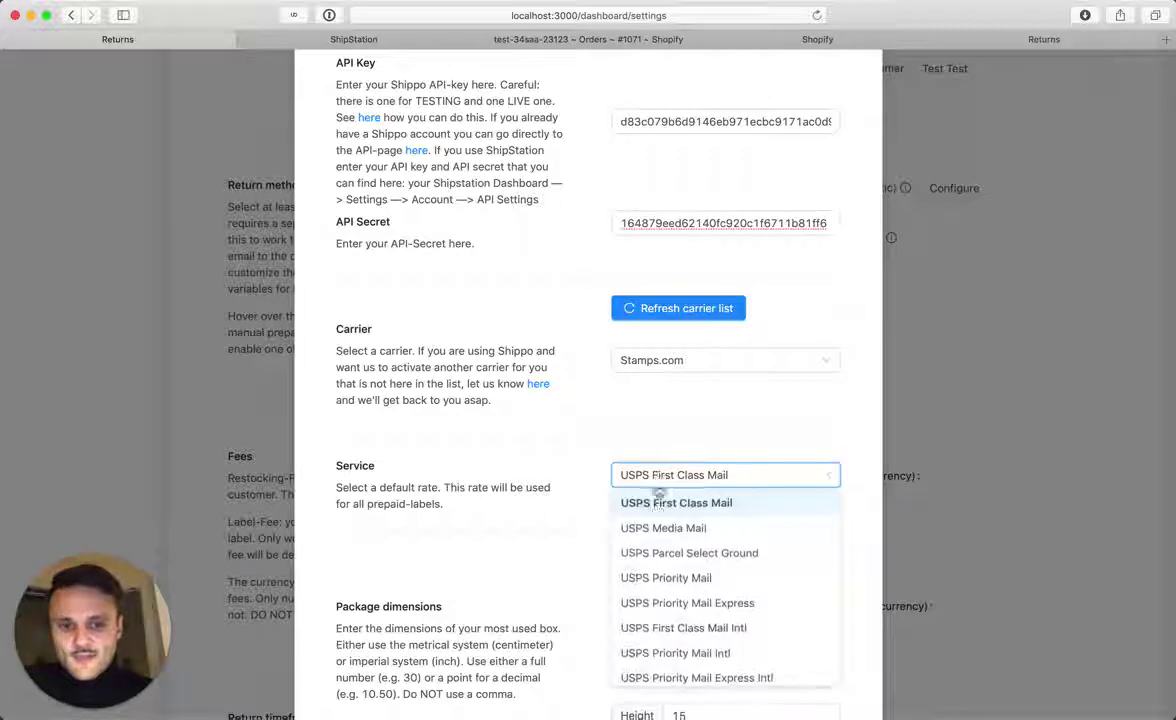
left_click(659, 579)
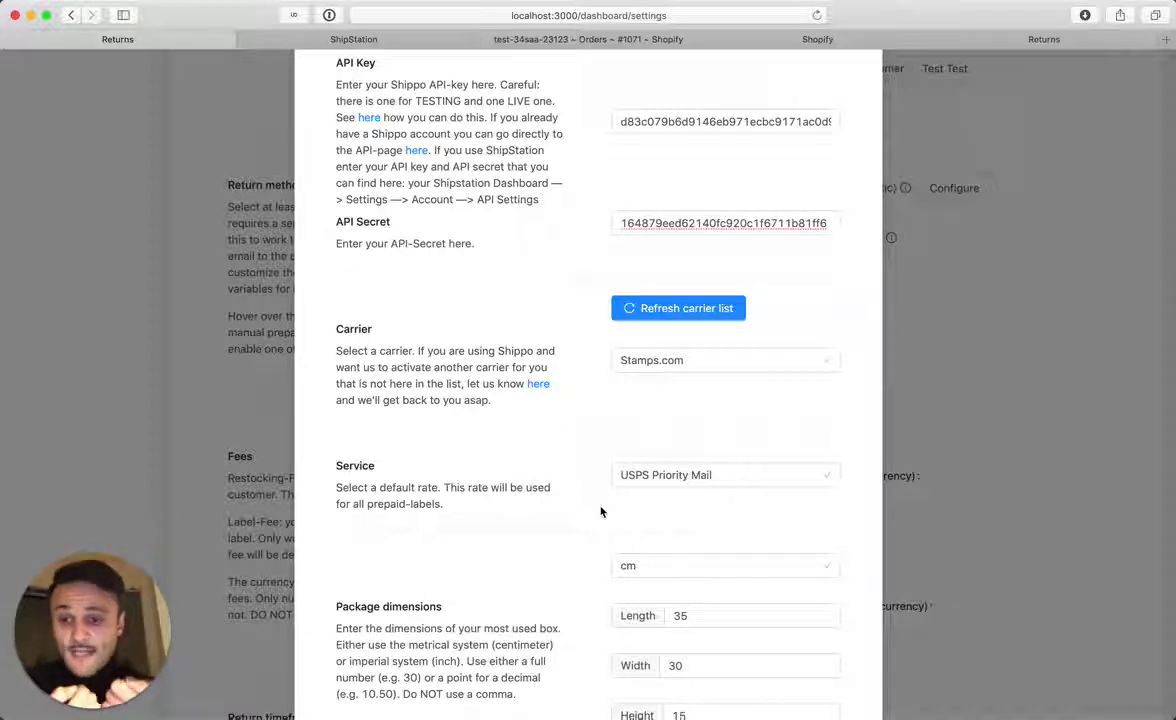
left_click(639, 479)
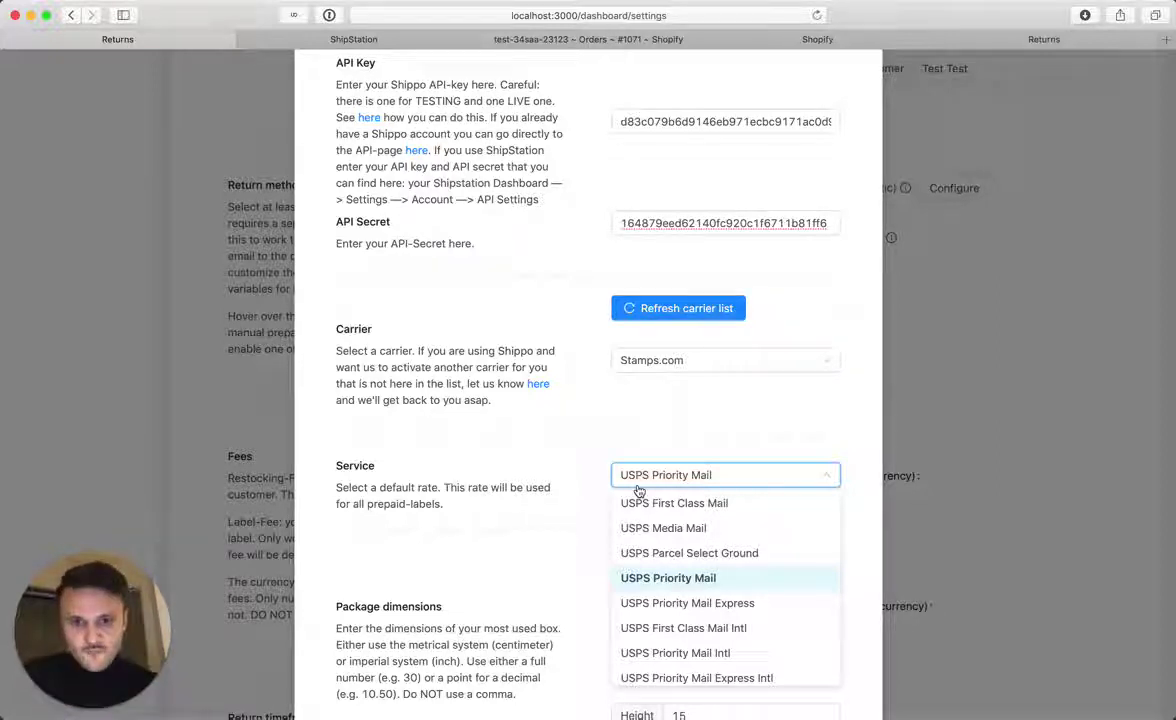
left_click(590, 477)
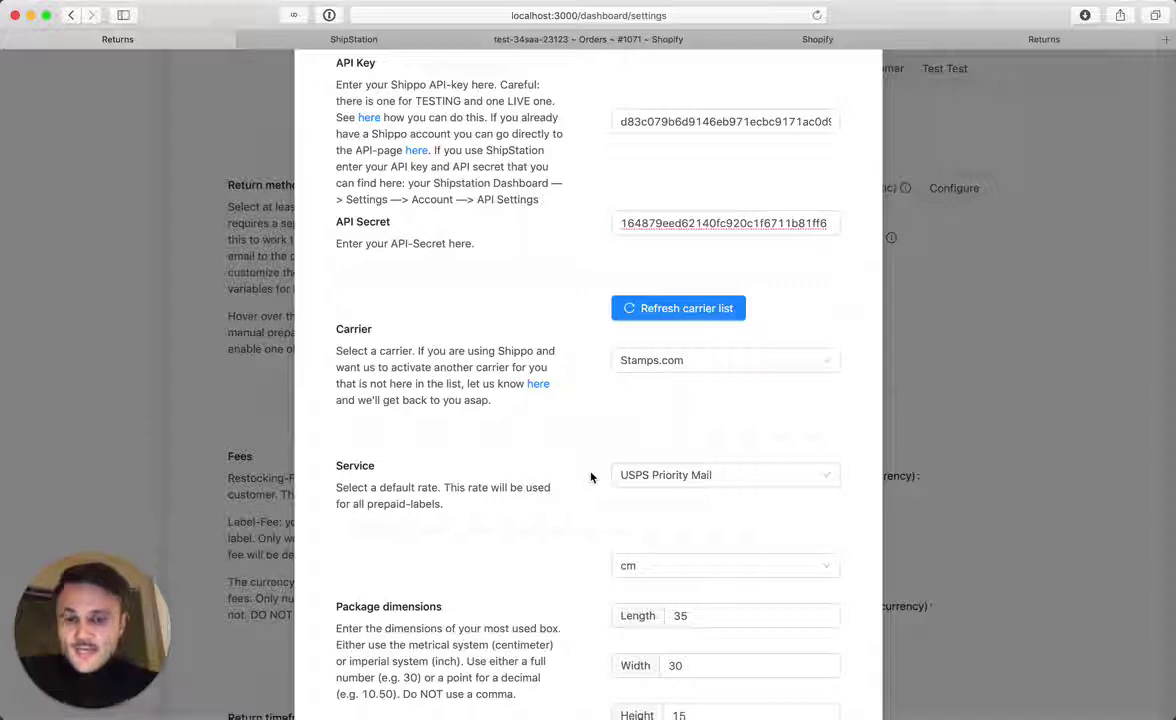
- Choose Gram (g) as the unit for the empty package weight
scroll(590, 477, "down", 5)
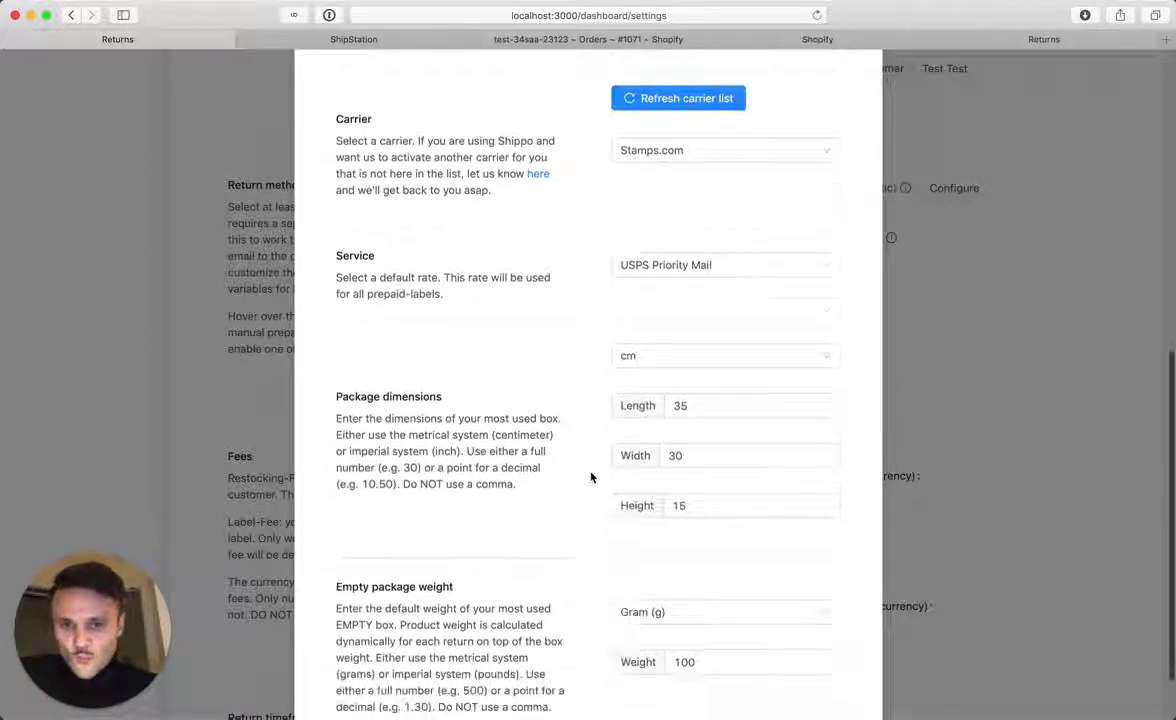
scroll(590, 477, "down", 2)
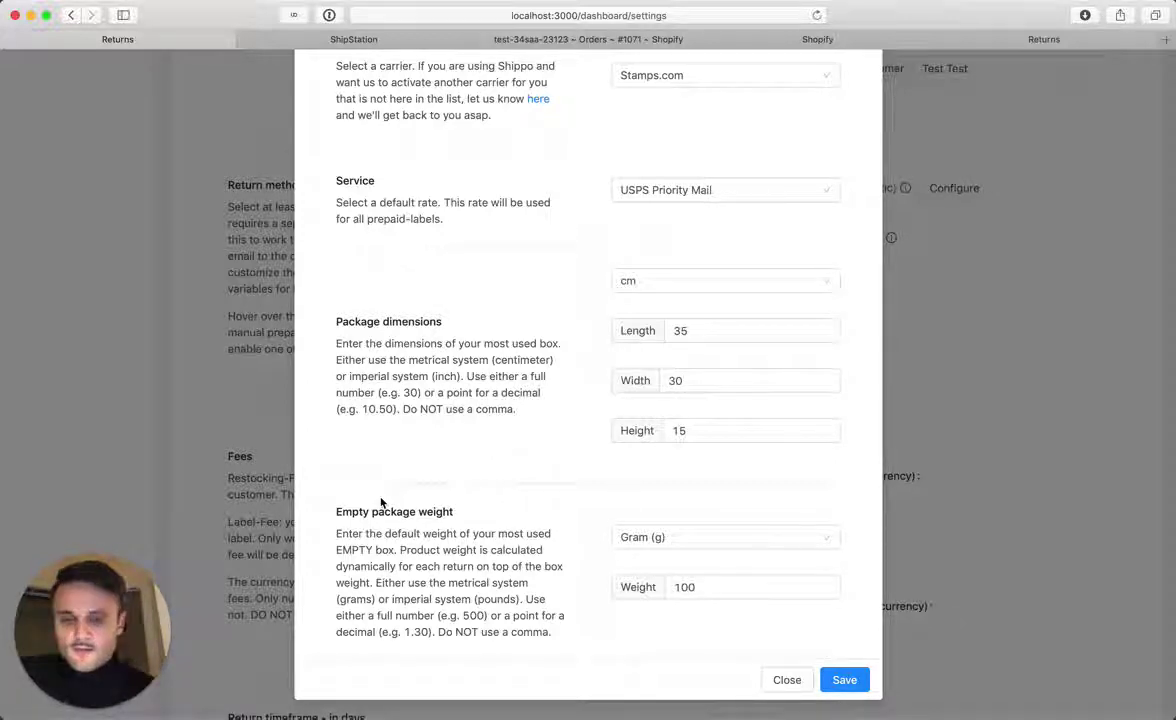
left_click(636, 539)
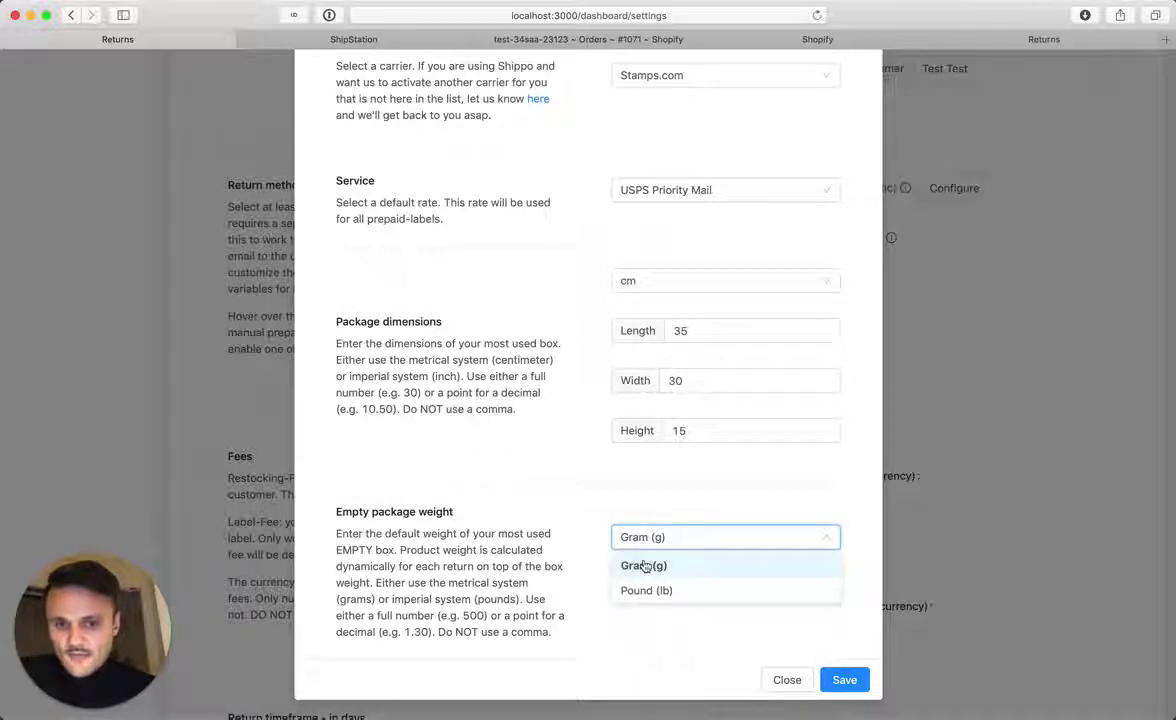
left_click(645, 566)
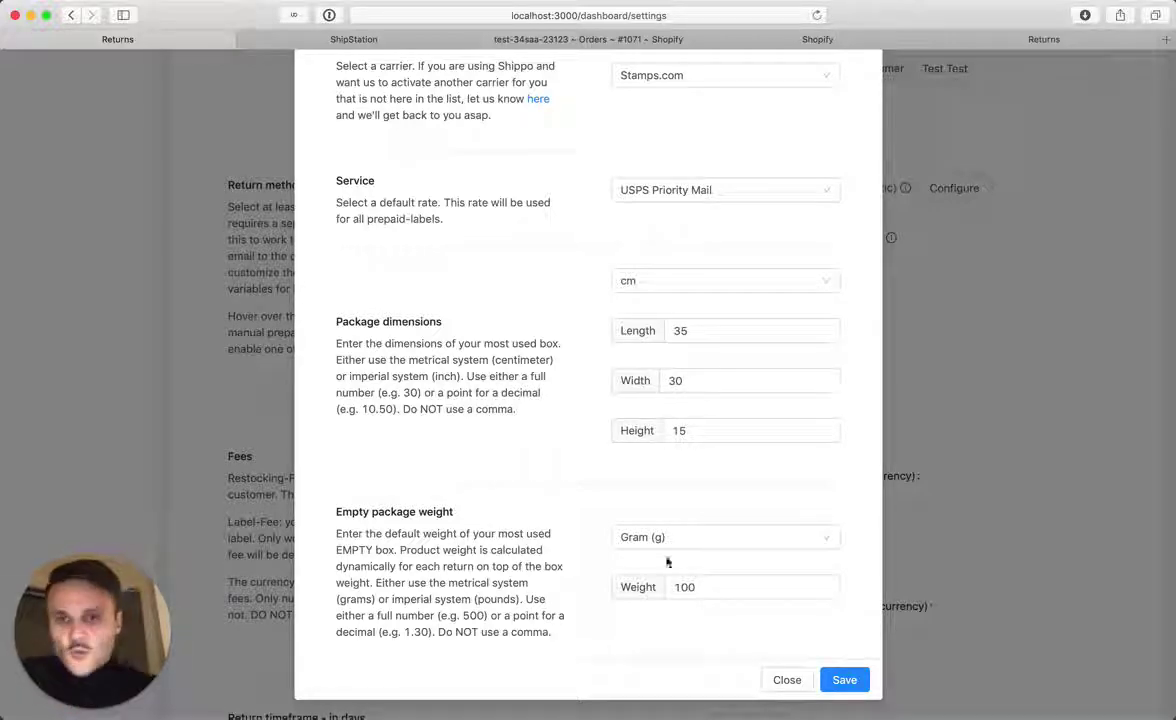
- Review the prepaid-label setup, from shipping service and API credentials to carrier, service, package dimensions and empty package weight
scroll(591, 560, "up", 3)
scroll(591, 560, "up", 4)
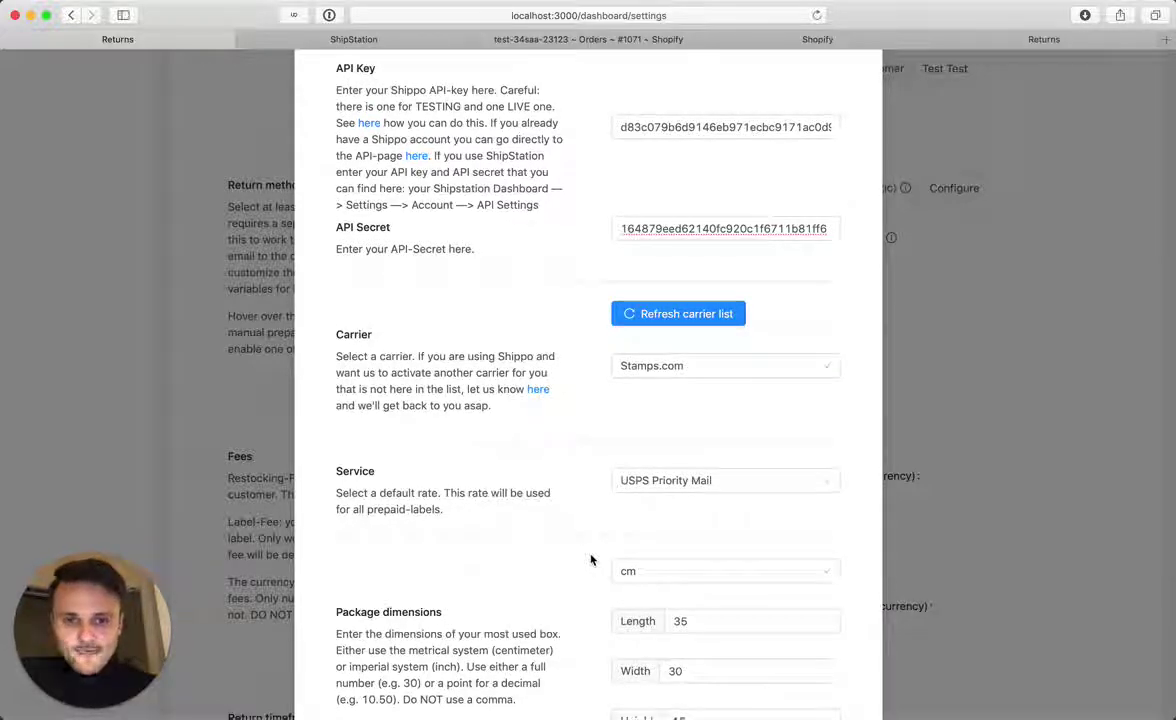
scroll(591, 560, "down", 5)
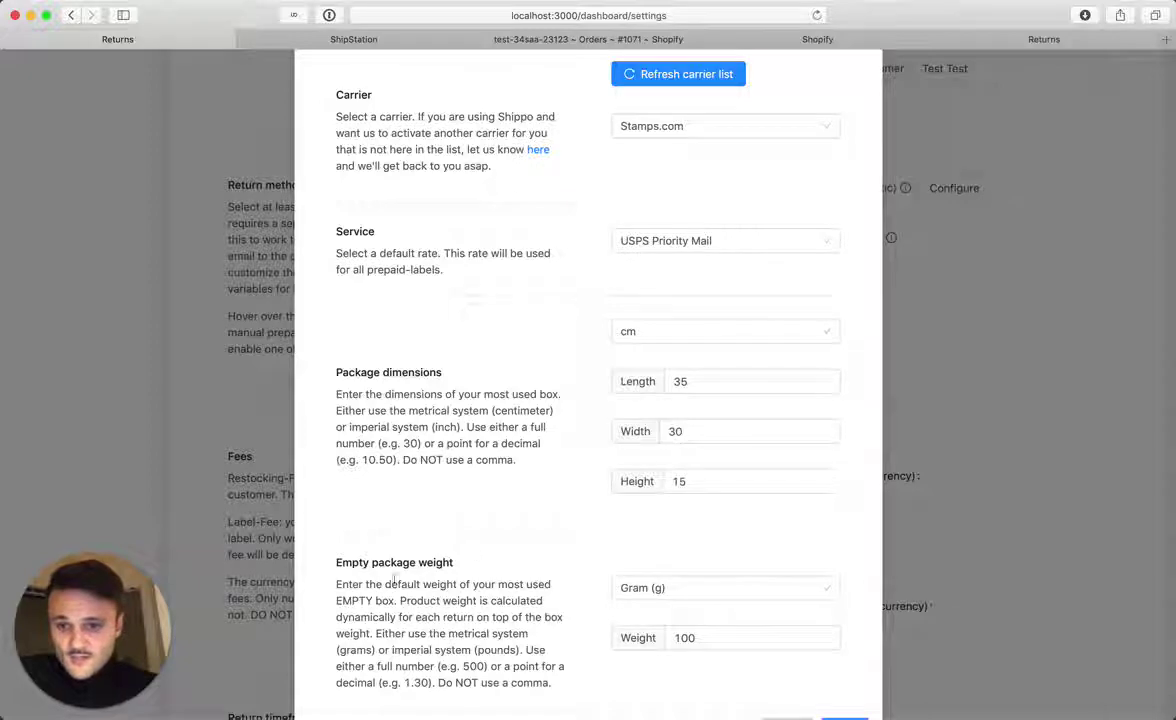
scroll(564, 574, "up", 1)
scroll(564, 574, "up", 6)
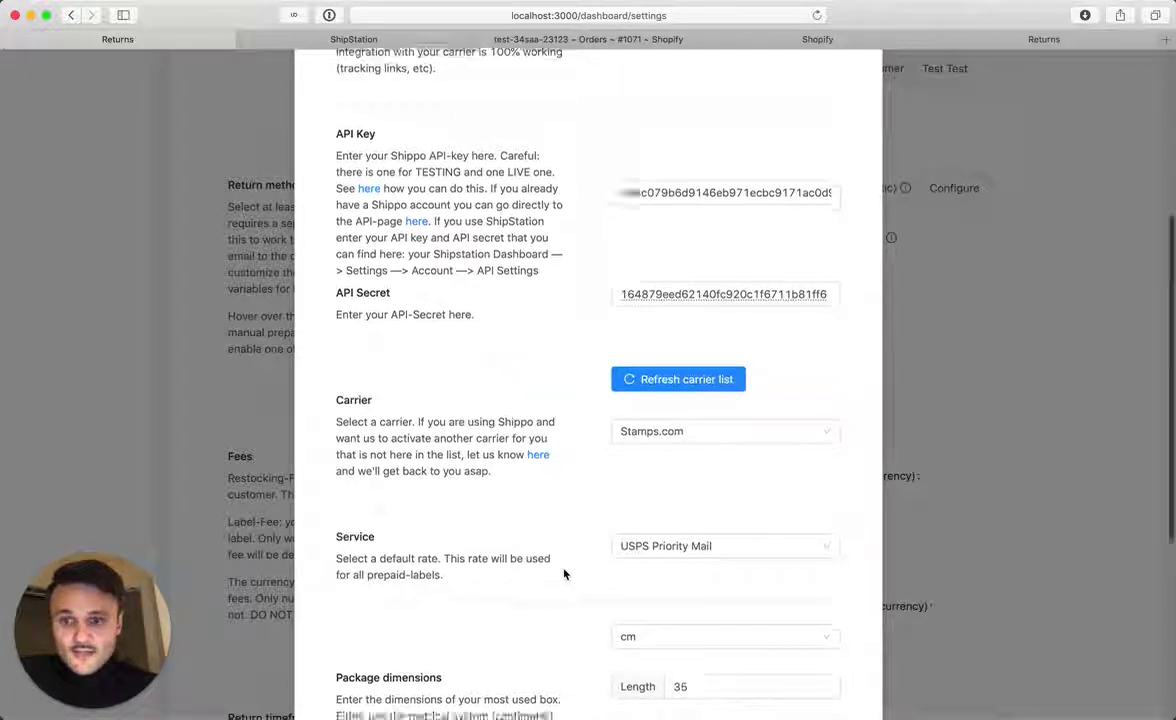
scroll(564, 574, "down", 7)
scroll(564, 574, "up", 8)
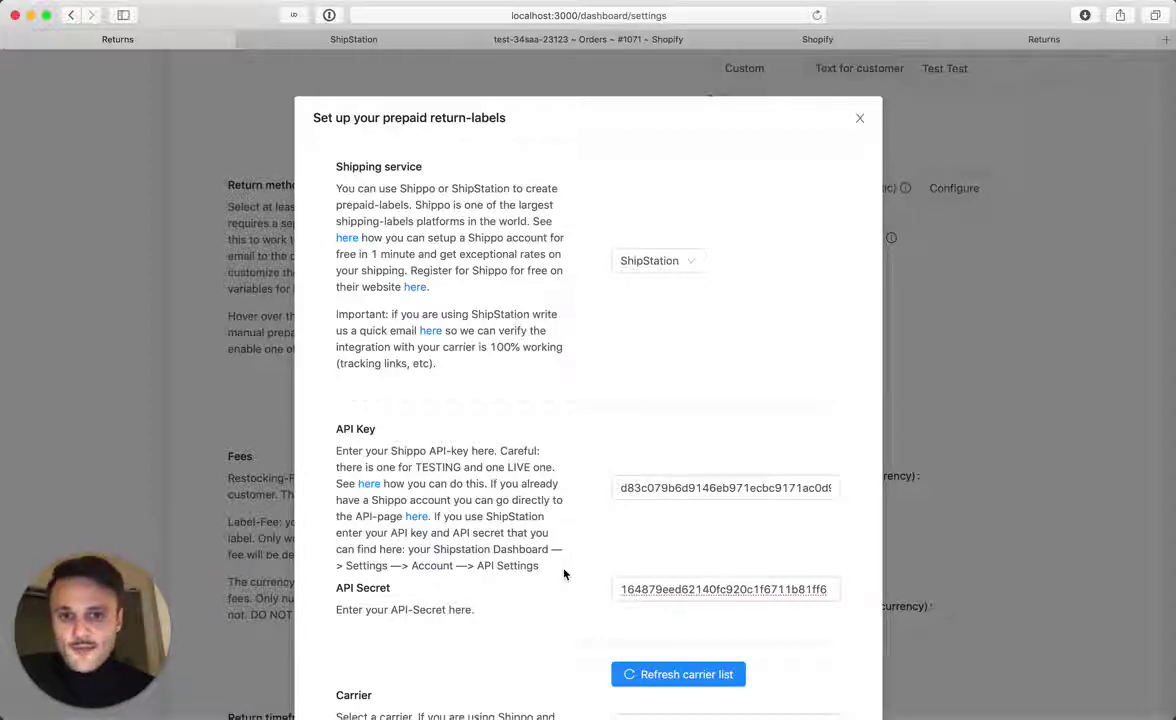
- Save the prepaid return-label settings and close the setup dialog
scroll(732, 541, "down", 10)
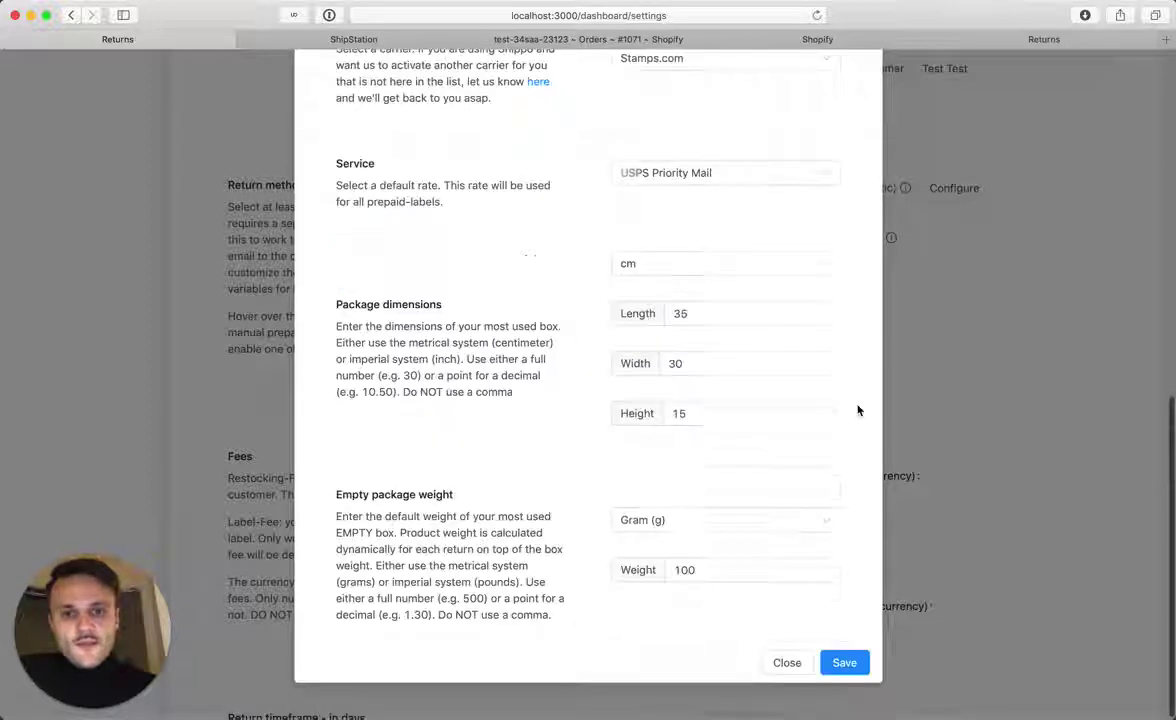
left_click(842, 684)
scroll(814, 176, "up", 10)
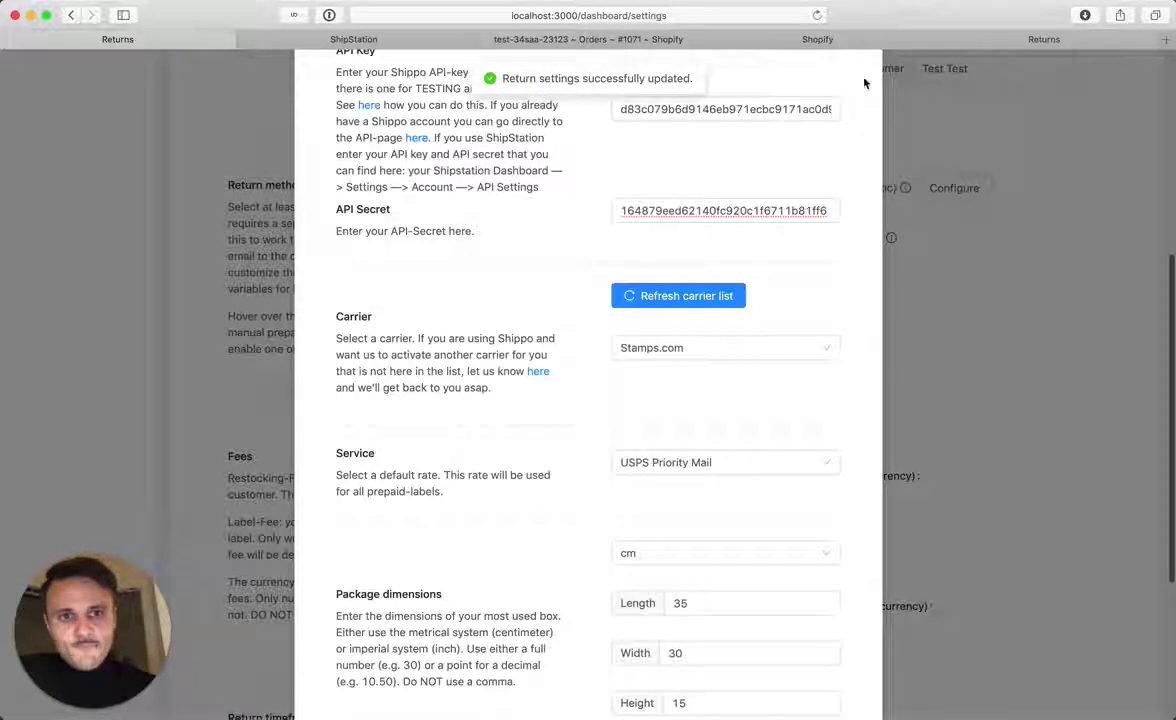
left_click(860, 151)
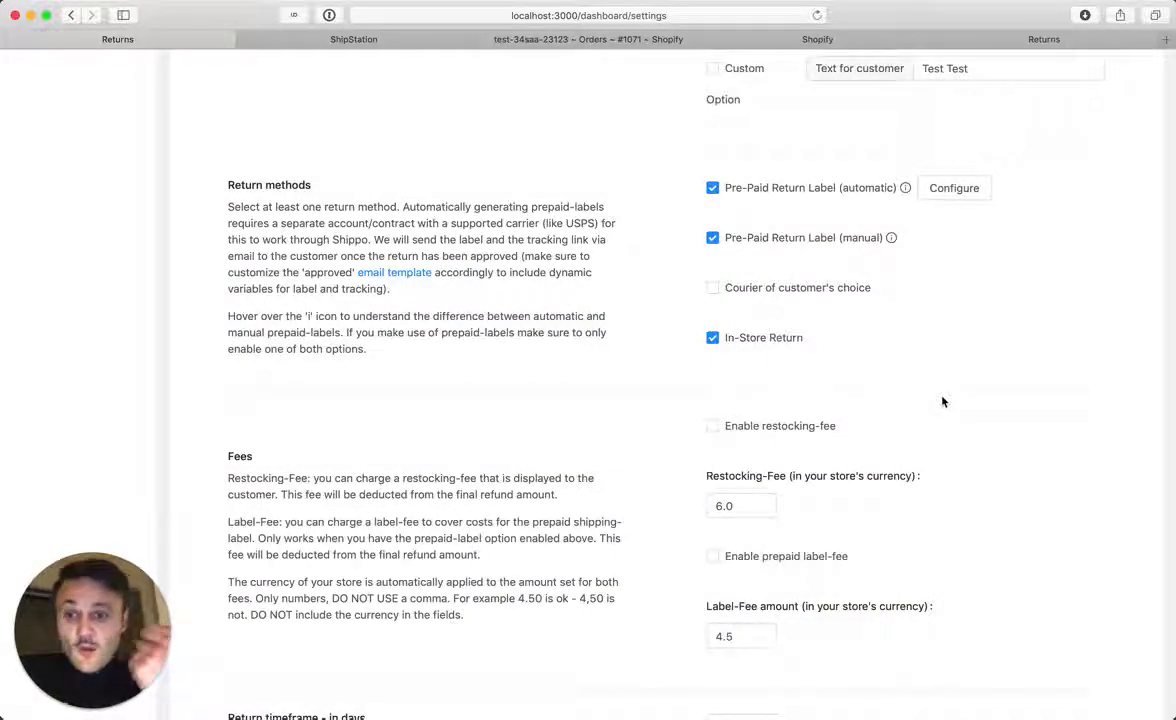
- Examine the Return address section of the return settings, checking how the State field is filled in
scroll(942, 401, "down", 2)
scroll(942, 401, "up", 8)
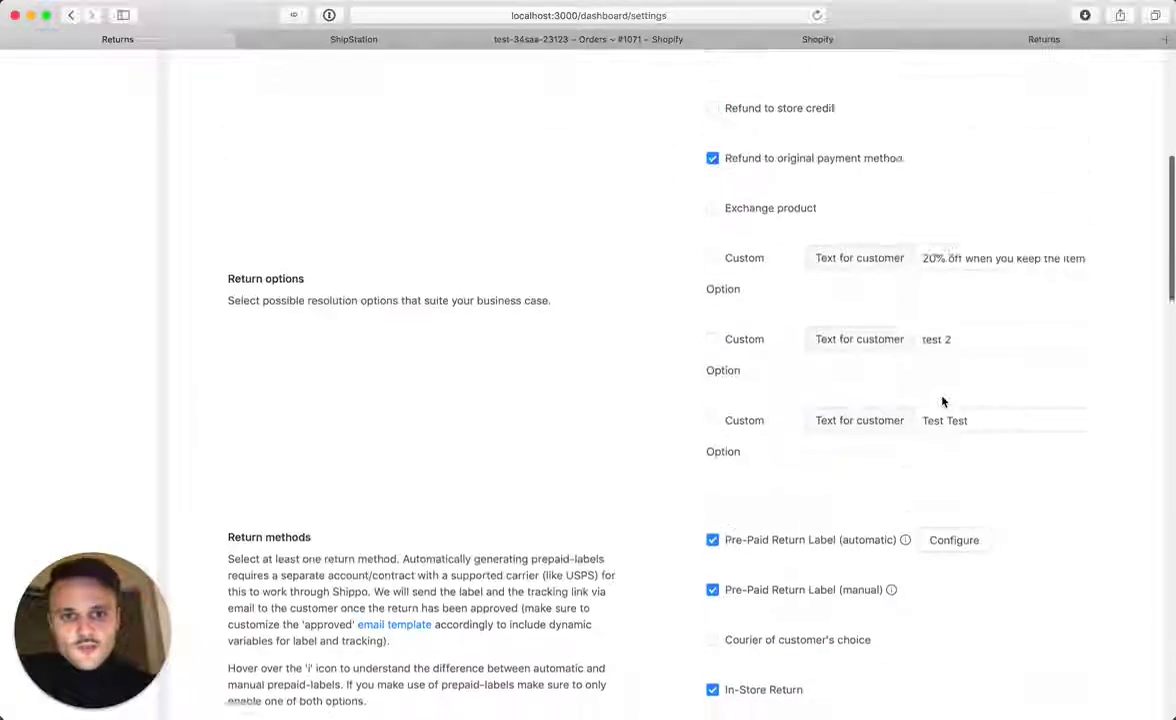
scroll(942, 401, "down", 20)
scroll(942, 400, "down", 3)
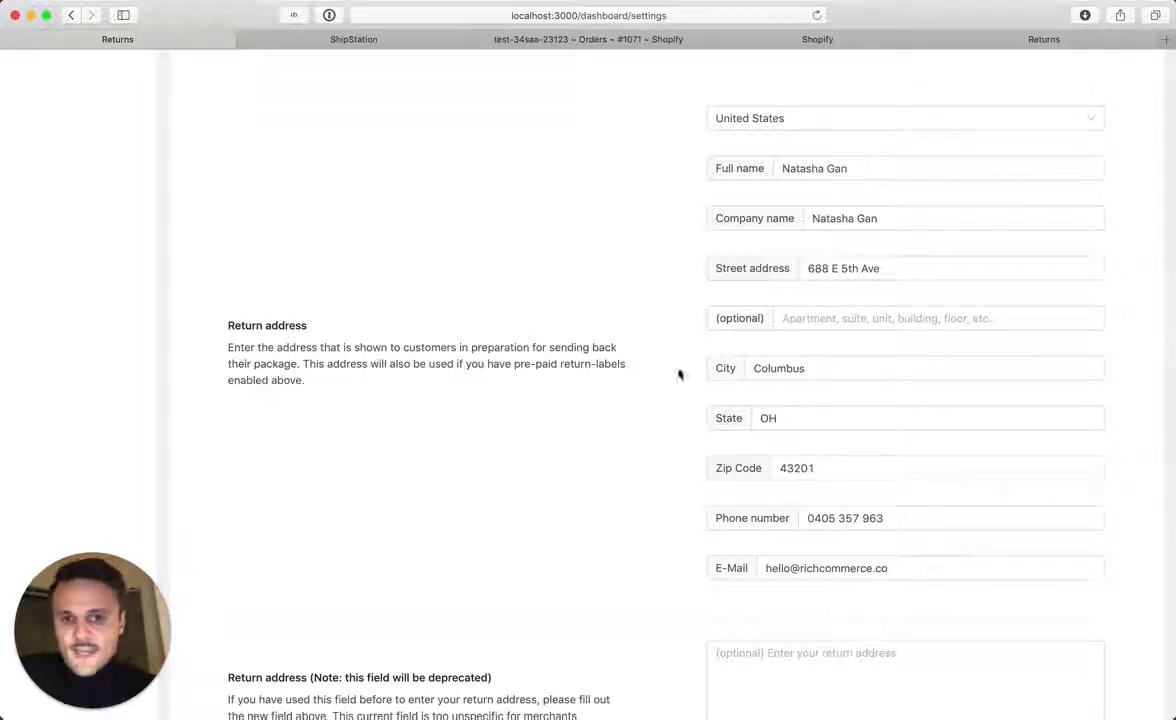
left_click(768, 418)
double_click(768, 418)
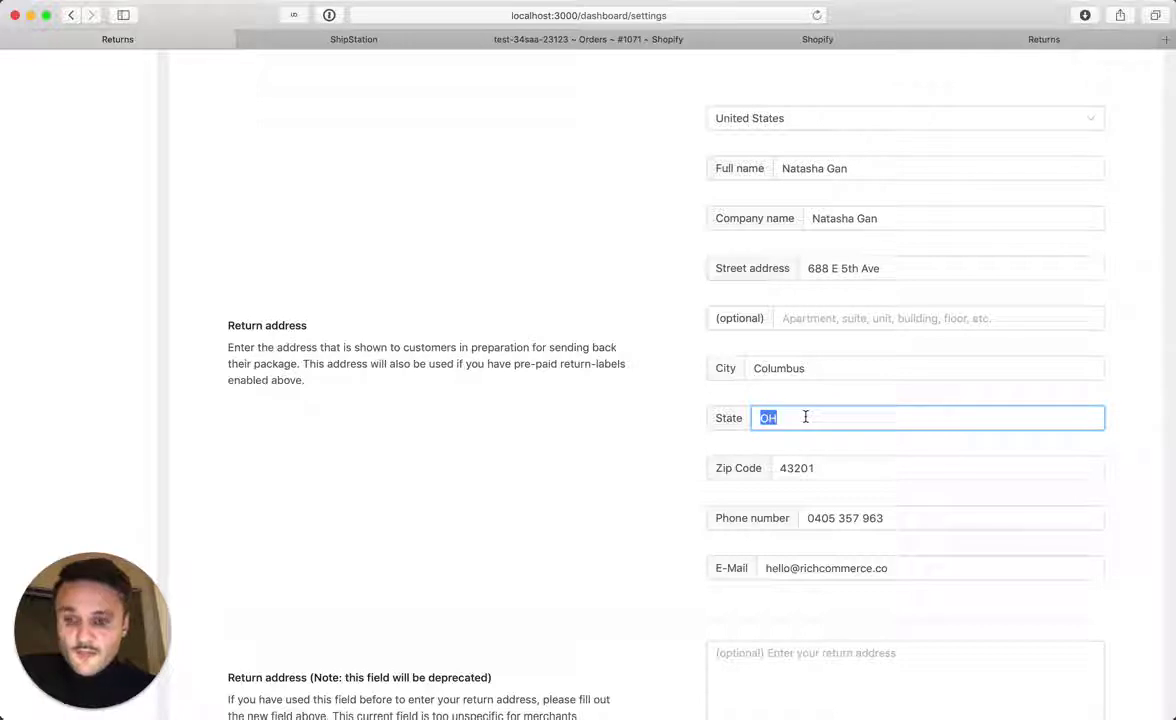
left_click(805, 417)
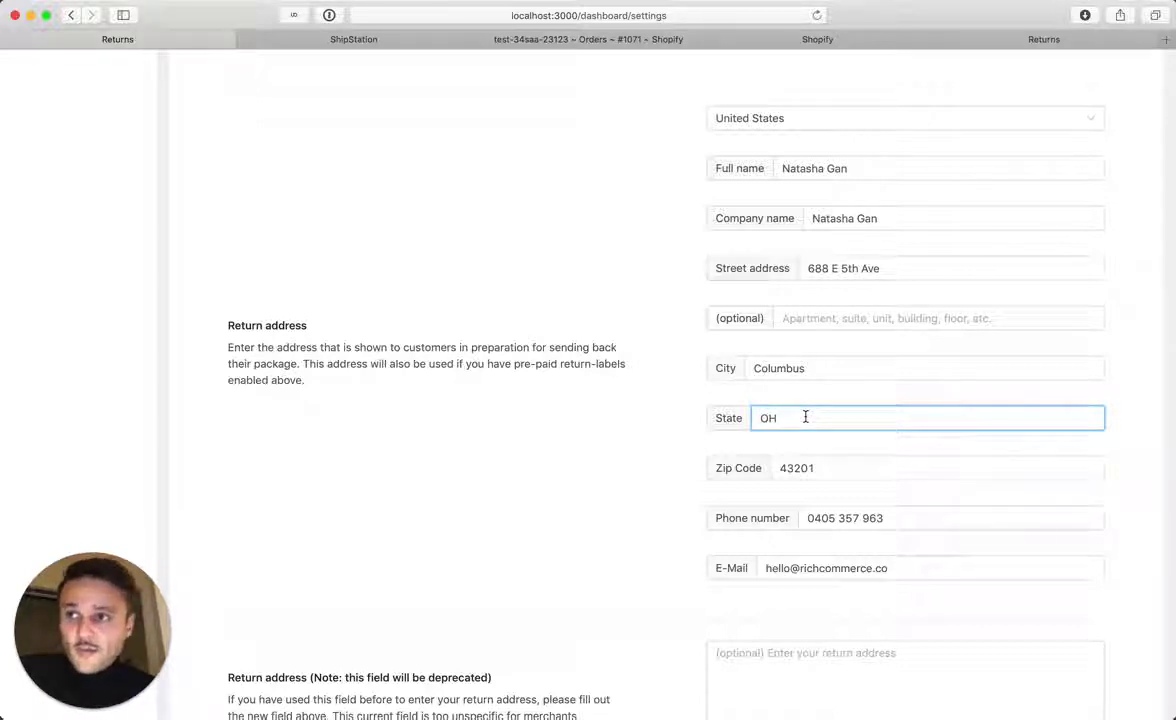